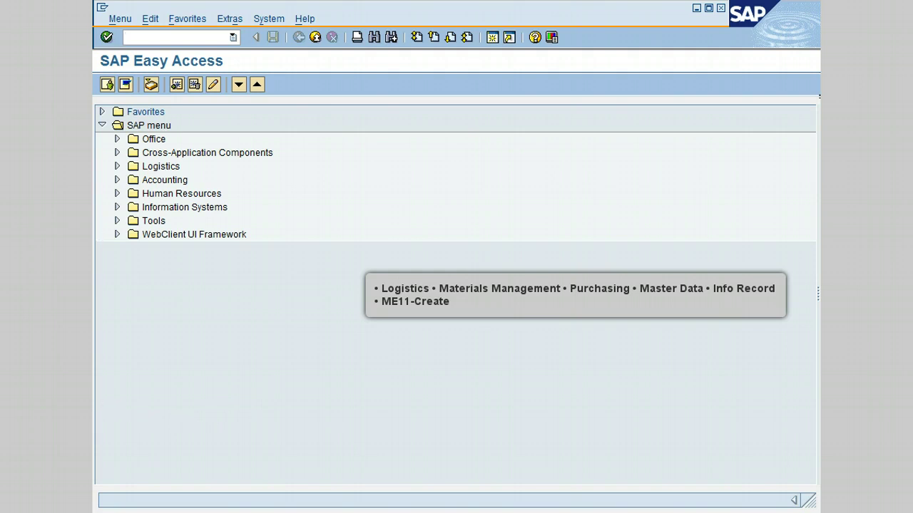
- Open the ME11 - Create transaction for info records under Logistics, Materials Management, Purchasing, Master Data
click(117, 167)
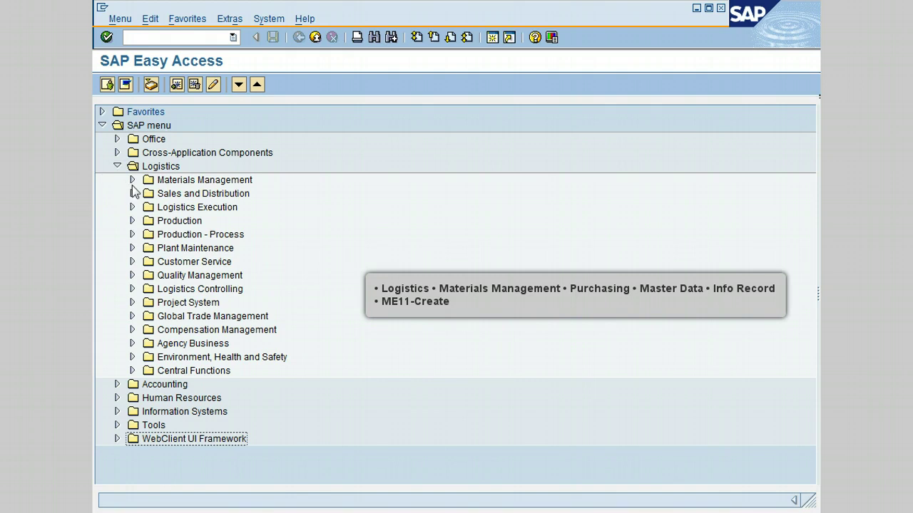
click(133, 179)
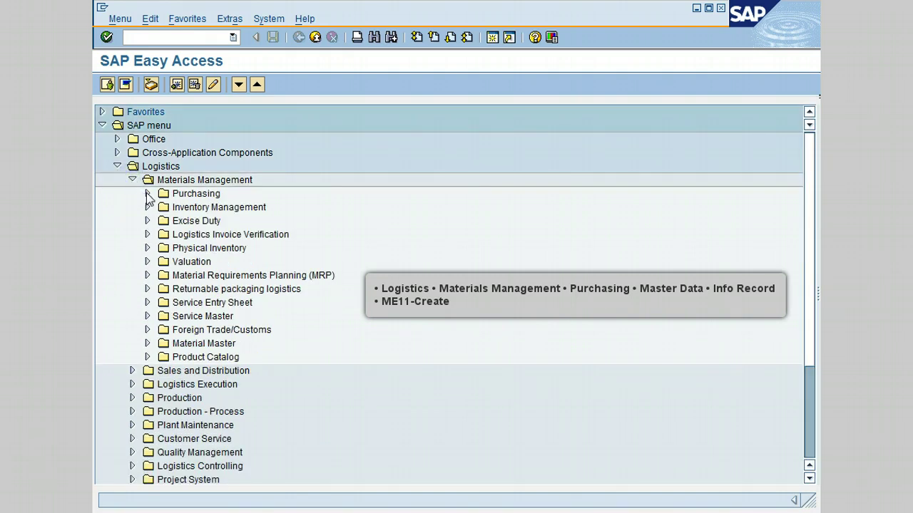
click(147, 195)
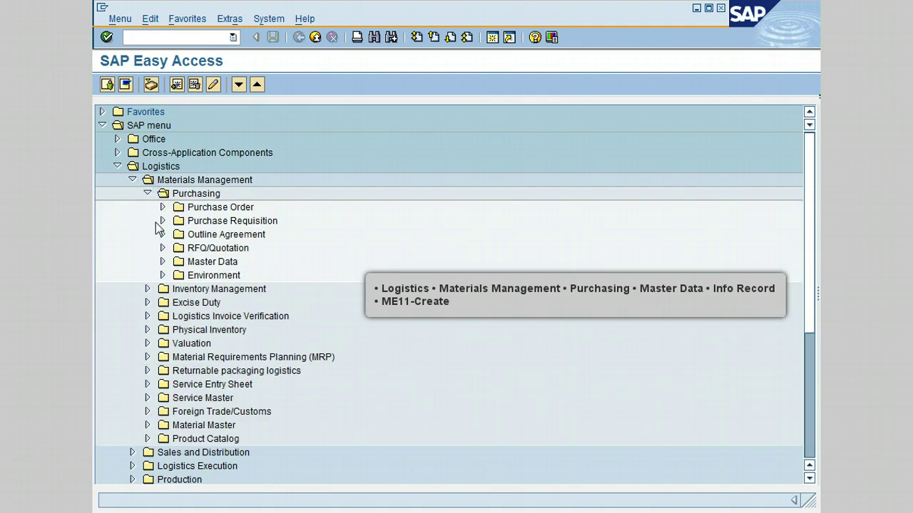
click(162, 262)
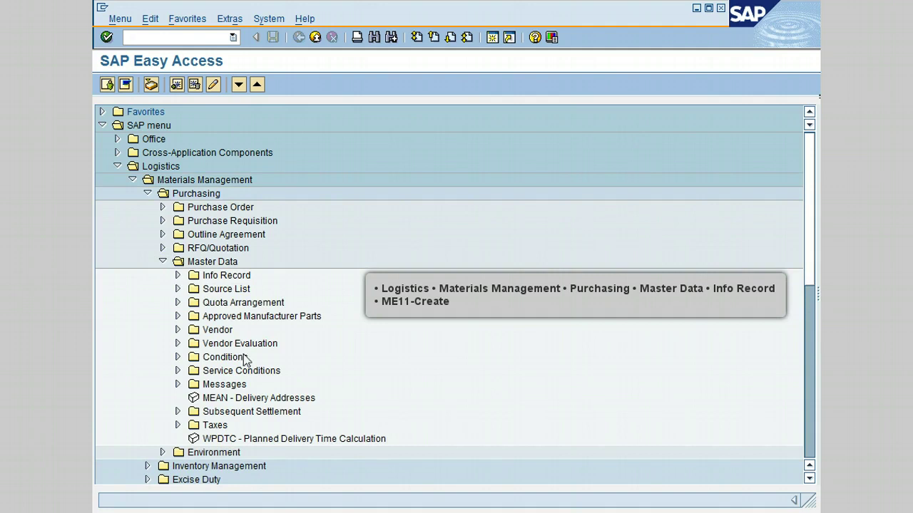
click(178, 275)
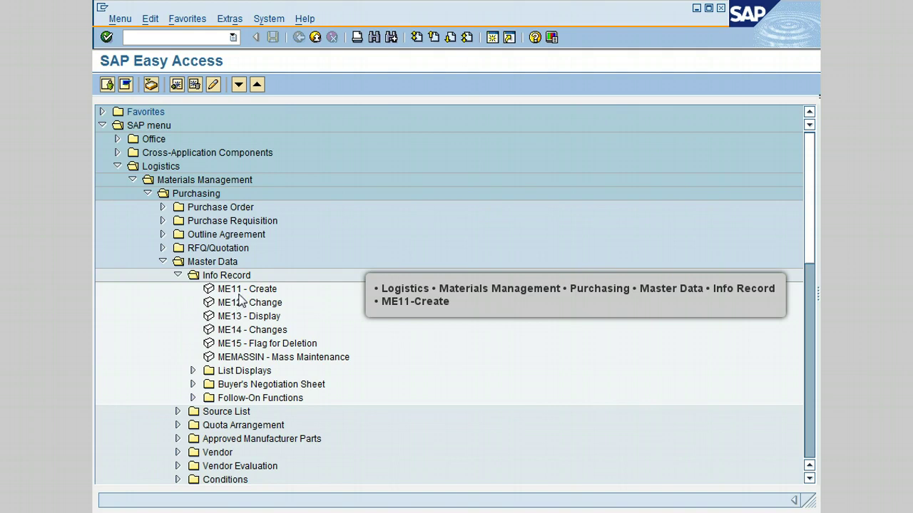
double_click(242, 291)
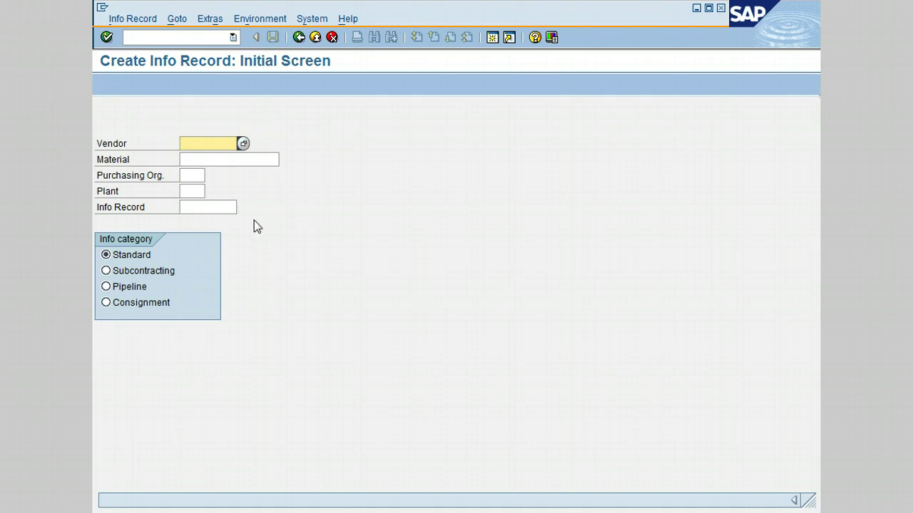
- Find the vendor with a general search for the name *RAM* and select RAMCO INC. in Clifton
click(243, 144)
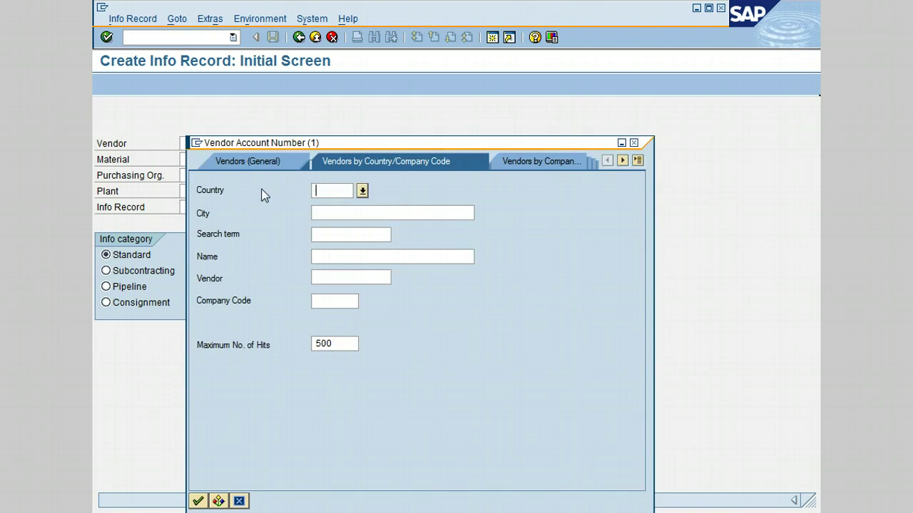
click(249, 162)
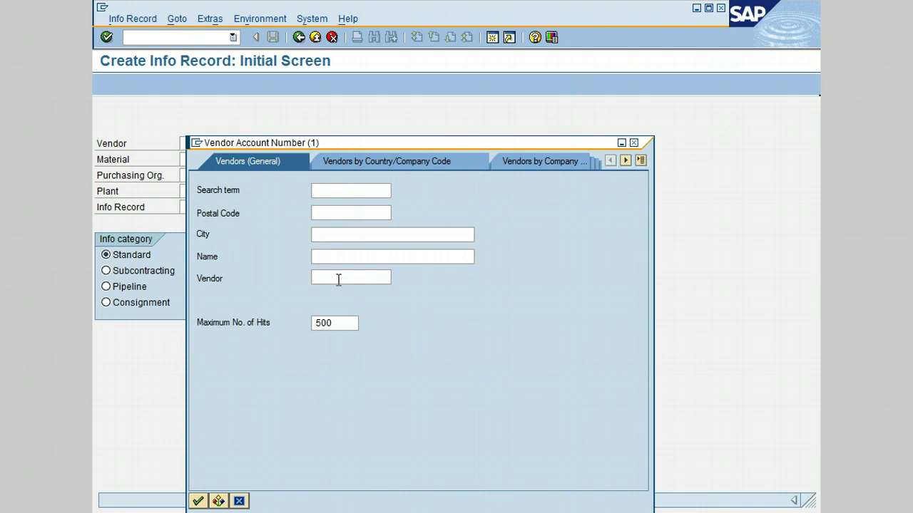
click(329, 257)
text(*RAM*)
key(Return)
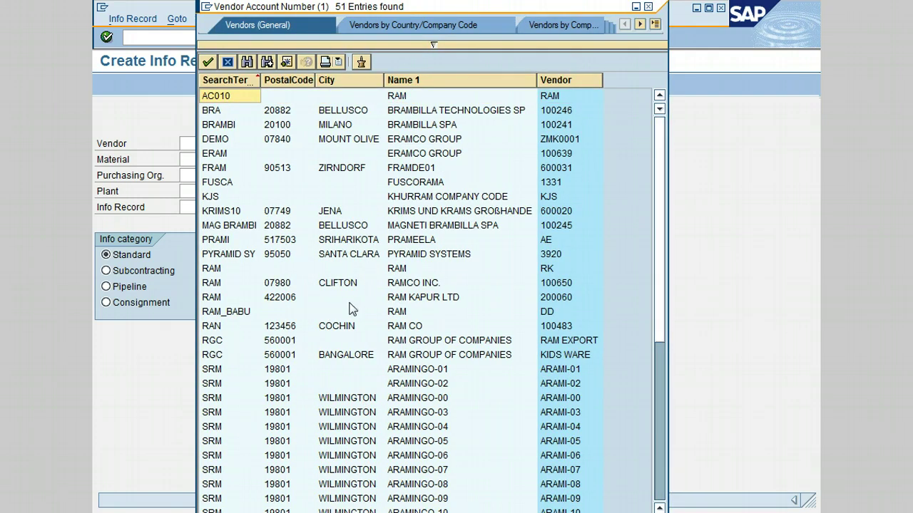
click(230, 283)
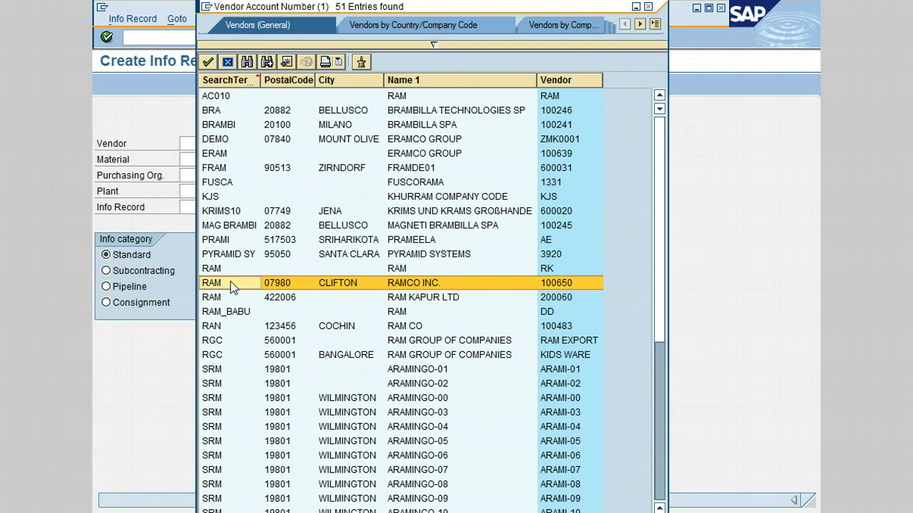
double_click(230, 282)
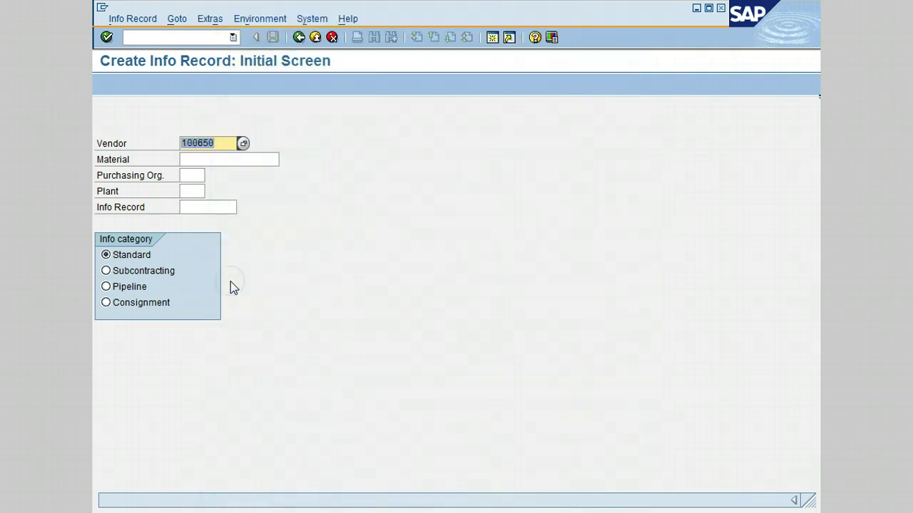
- Find the material by the description *10W30* and select 10W30 MOTOR OIL CASE, material 1500-520
click(252, 159)
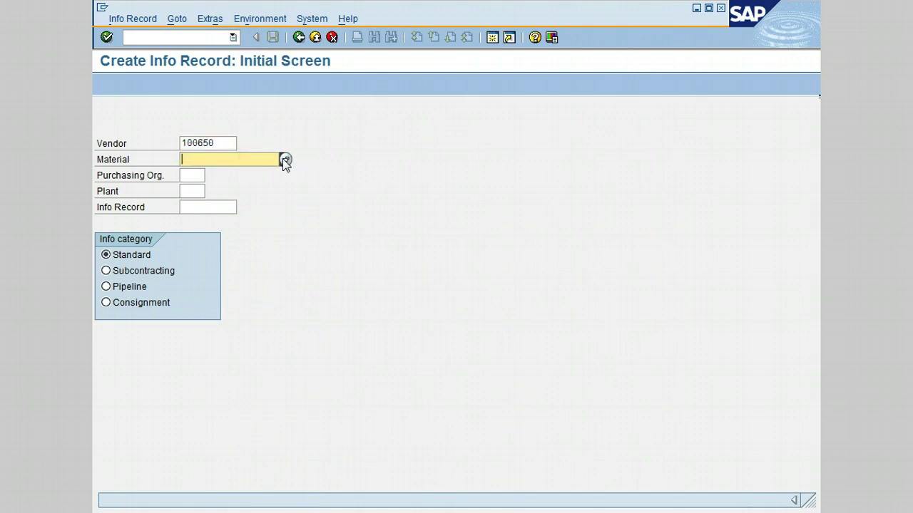
click(285, 159)
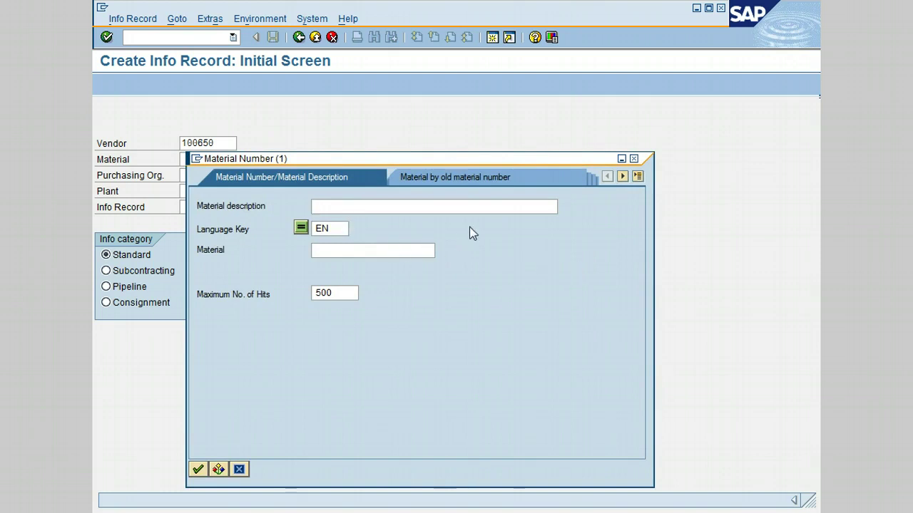
text(*1)
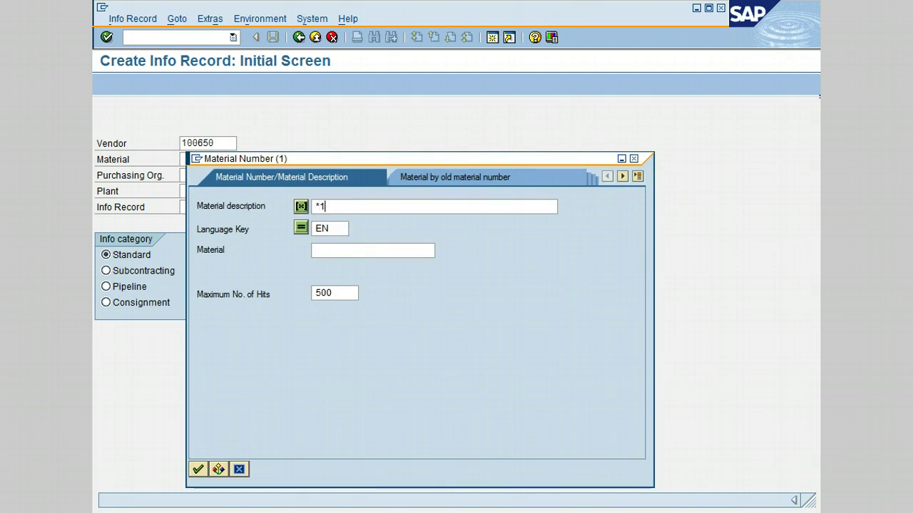
text(0W30*)
key(Return)
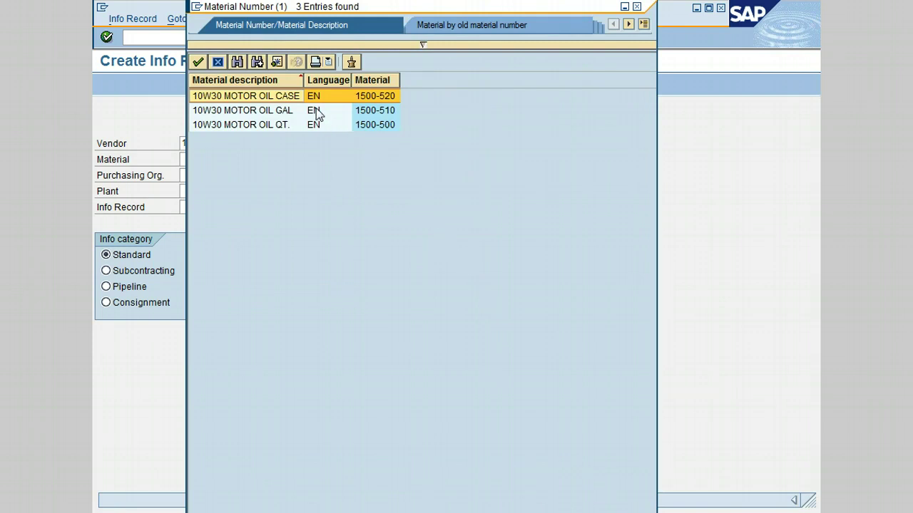
double_click(215, 97)
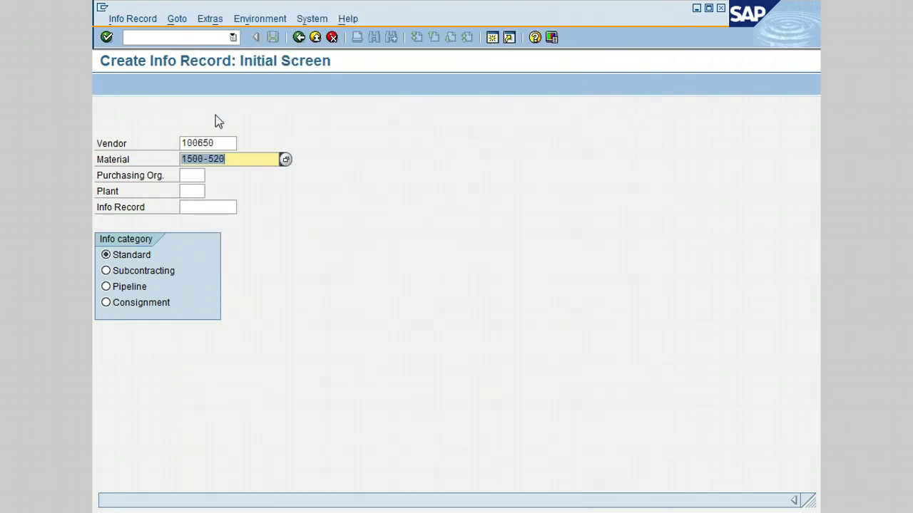
- Set both the purchasing organization and the plant to 3000
click(201, 175)
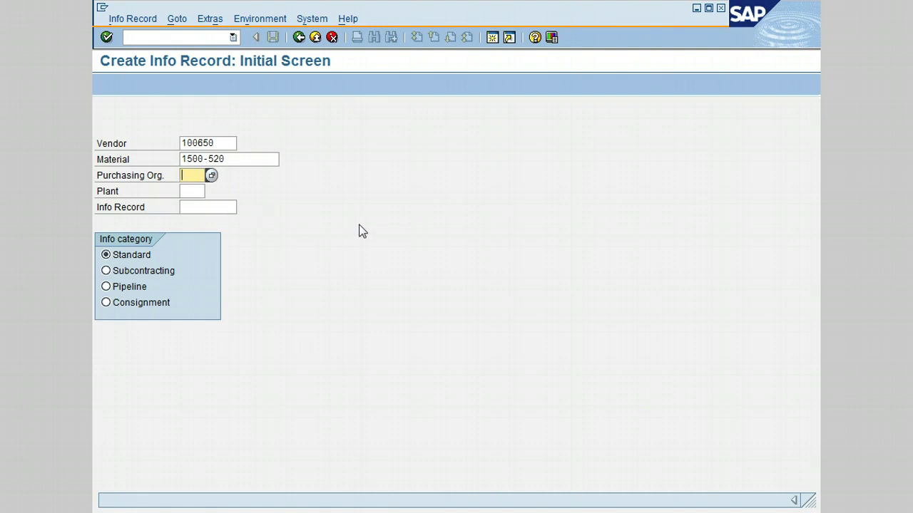
text(3000)
click(191, 190)
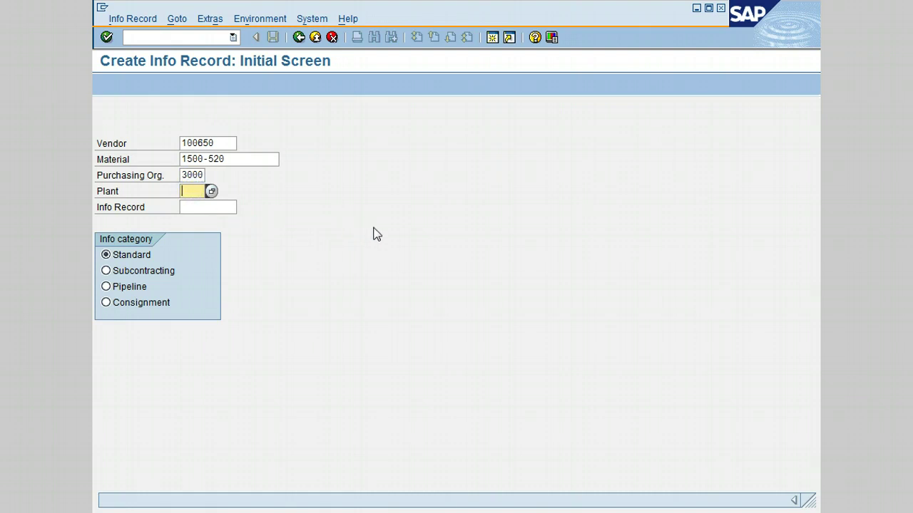
text(3000)
key(Return)
key(Tab)
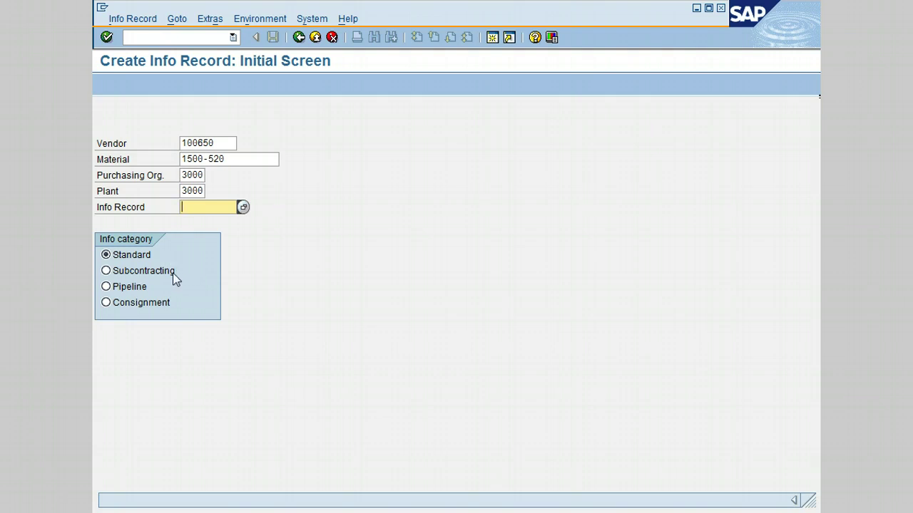
- Choose the Consignment info category and continue to the info record's general data
click(107, 271)
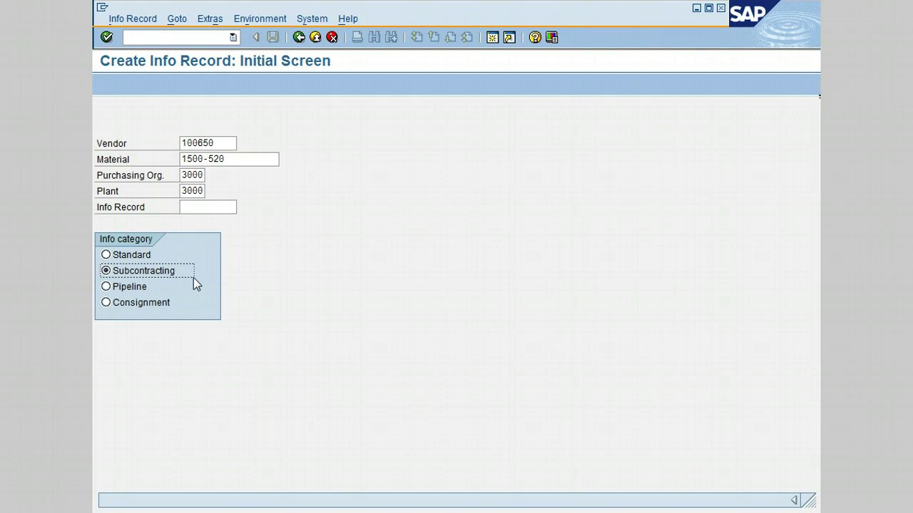
click(111, 289)
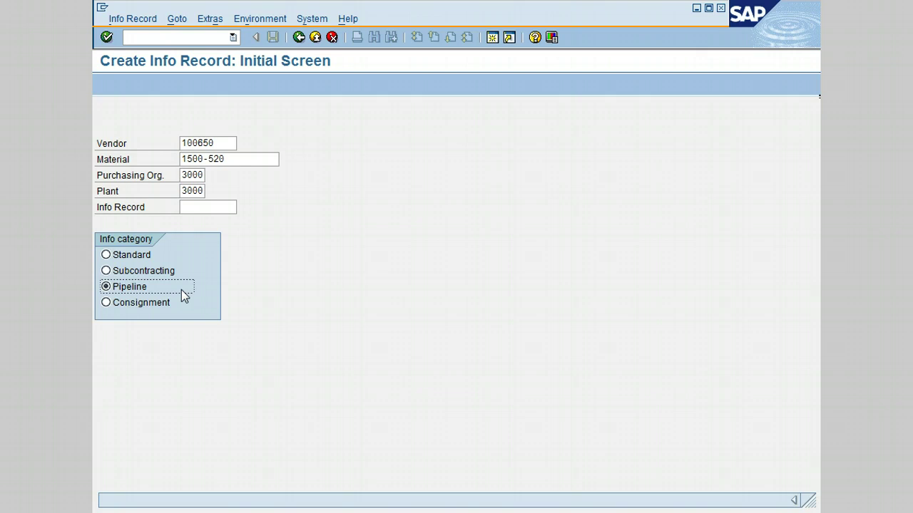
click(106, 304)
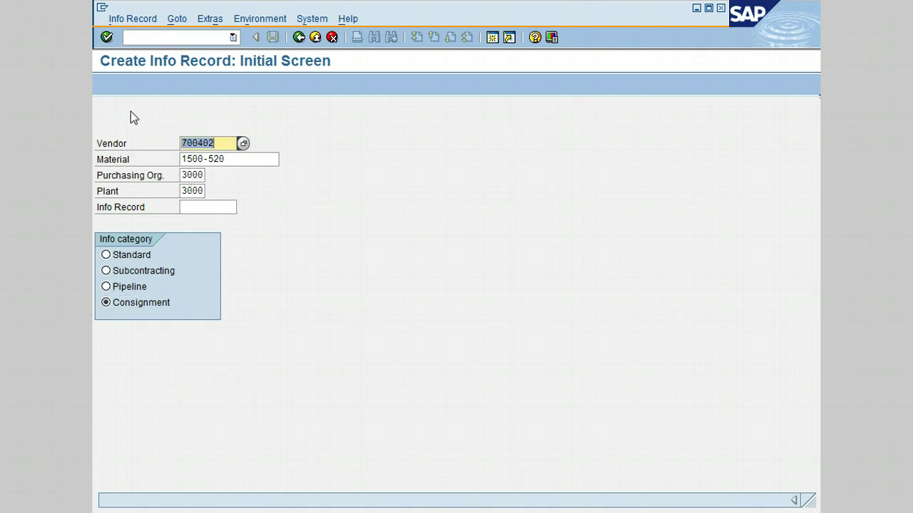
click(106, 37)
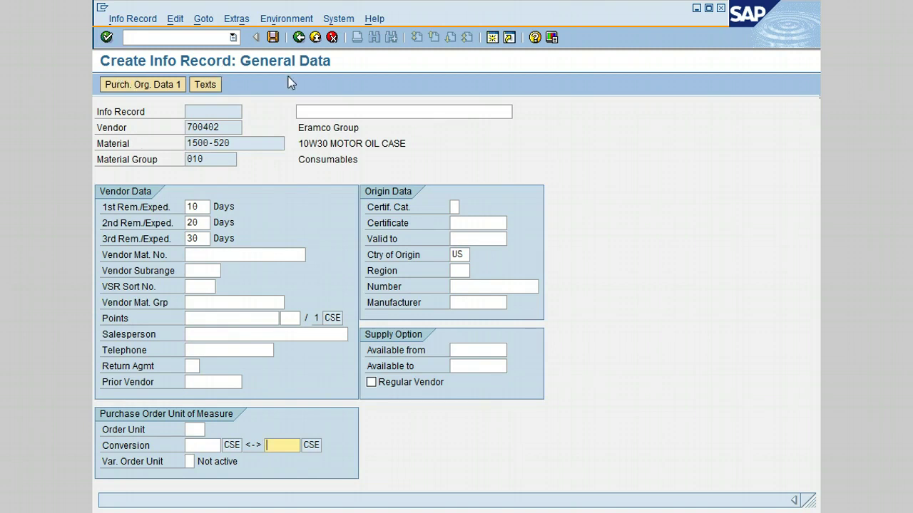
- Enter 300T45 as the vendor material number and mark the supplier as the regular vendor
click(211, 256)
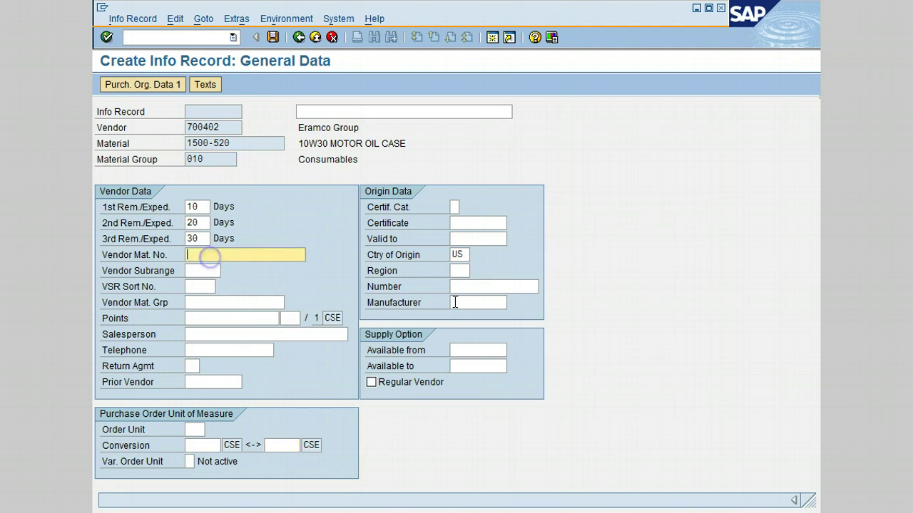
text(300T45)
key(Tab)
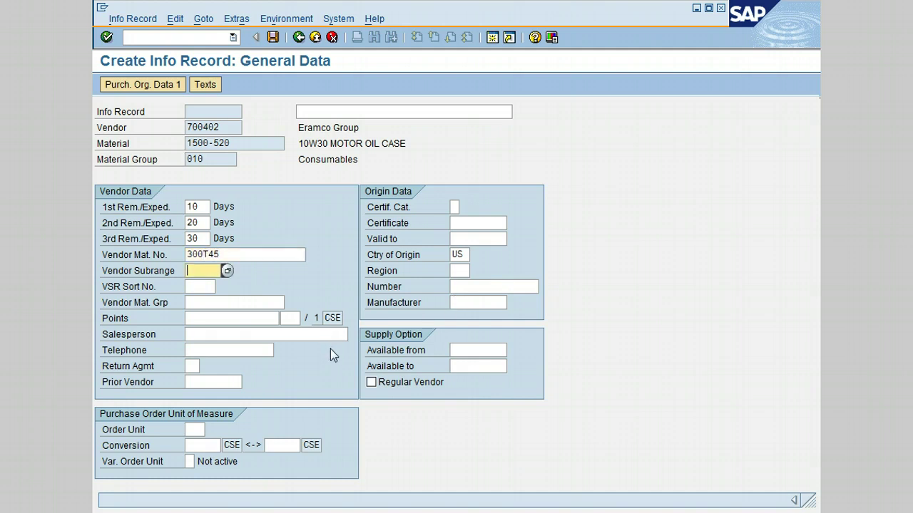
click(370, 383)
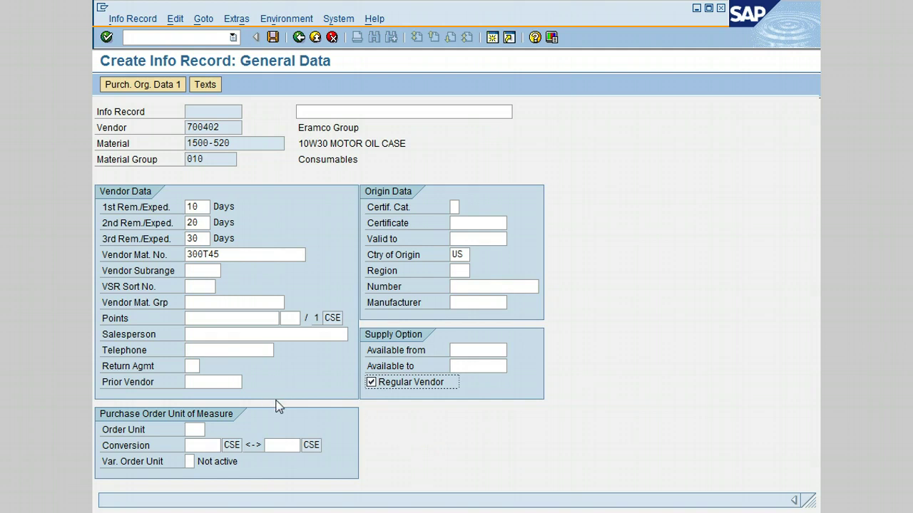
- Set the order unit to CSE with a conversion of 1 CSE to 12 CSE
click(193, 426)
text(CSE)
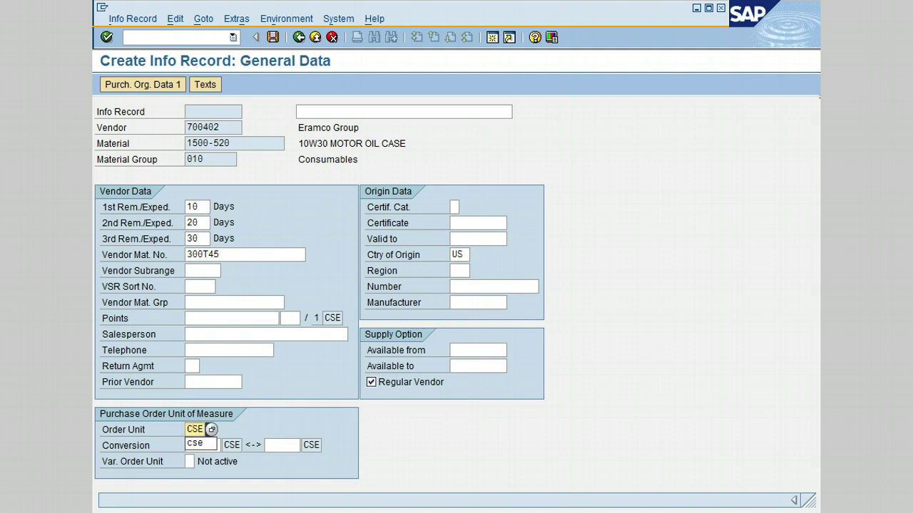
key(Tab)
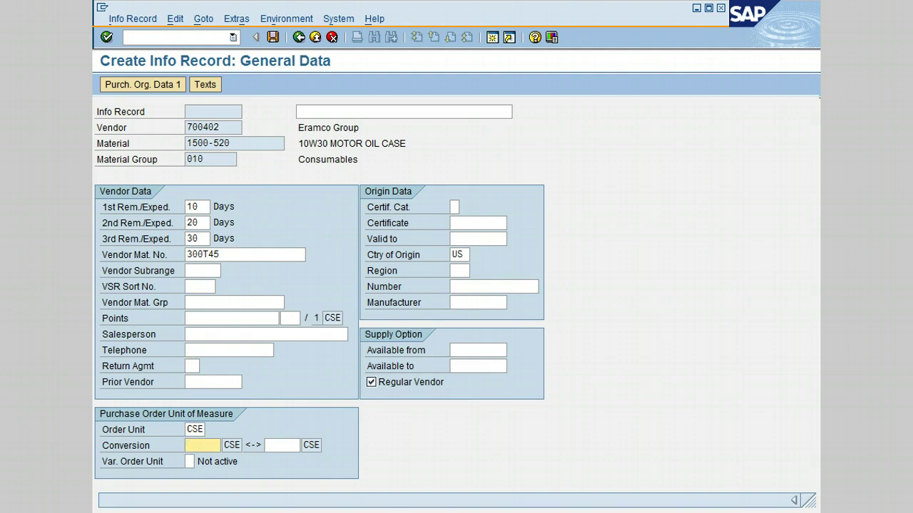
text(1)
click(276, 446)
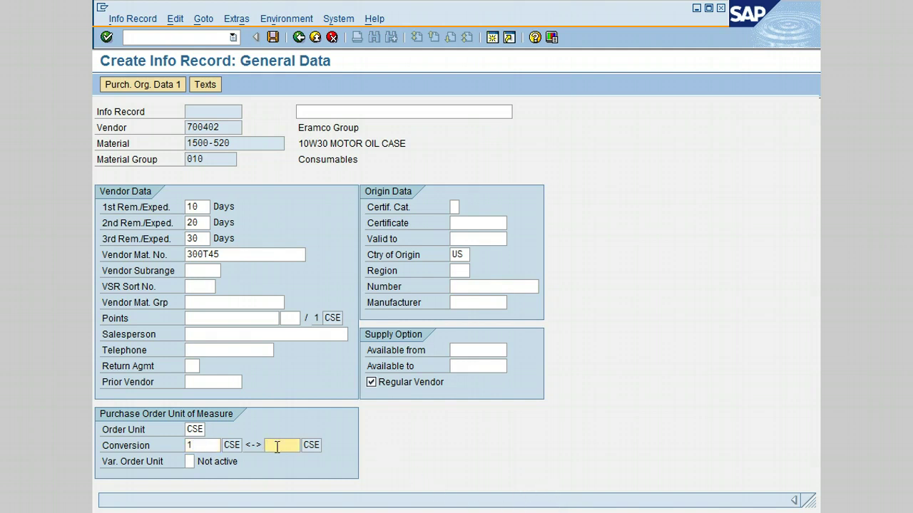
text(12)
- Set the variable order unit to 1 (Active) and continue to the first purchasing organization data screen
click(190, 461)
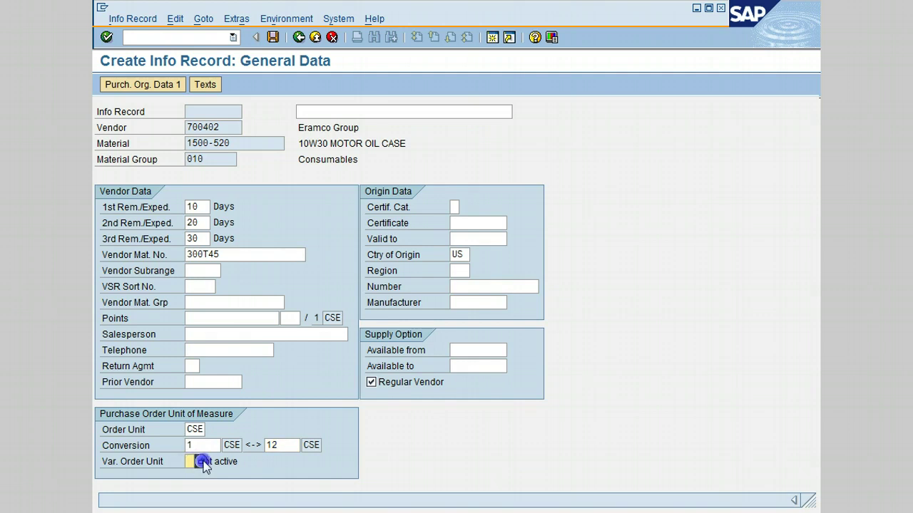
key(F4)
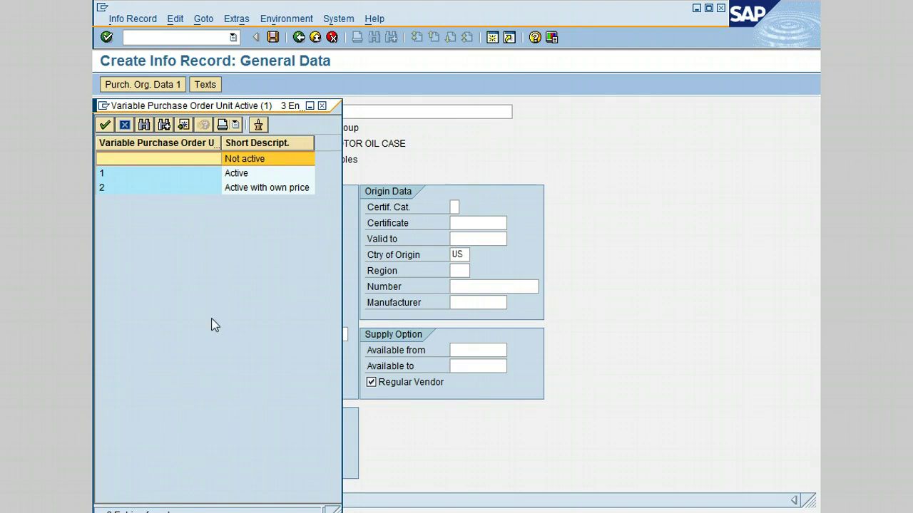
click(124, 172)
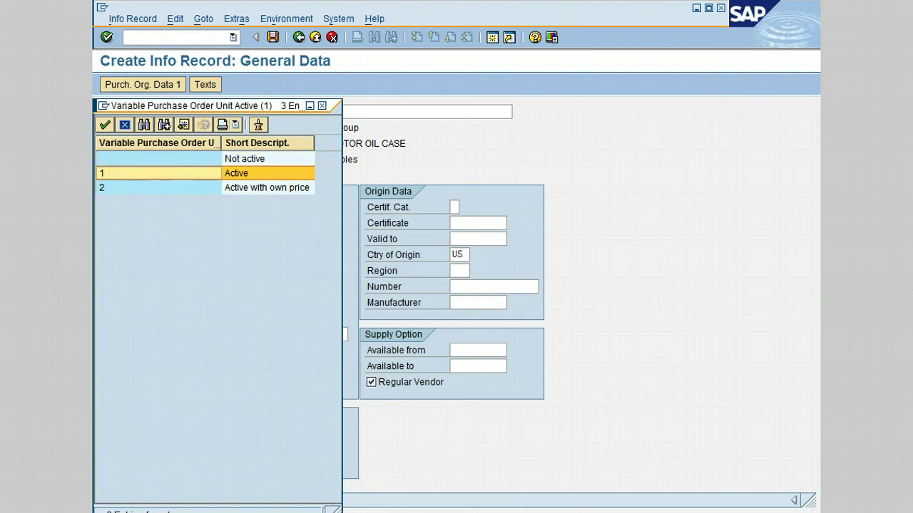
click(104, 125)
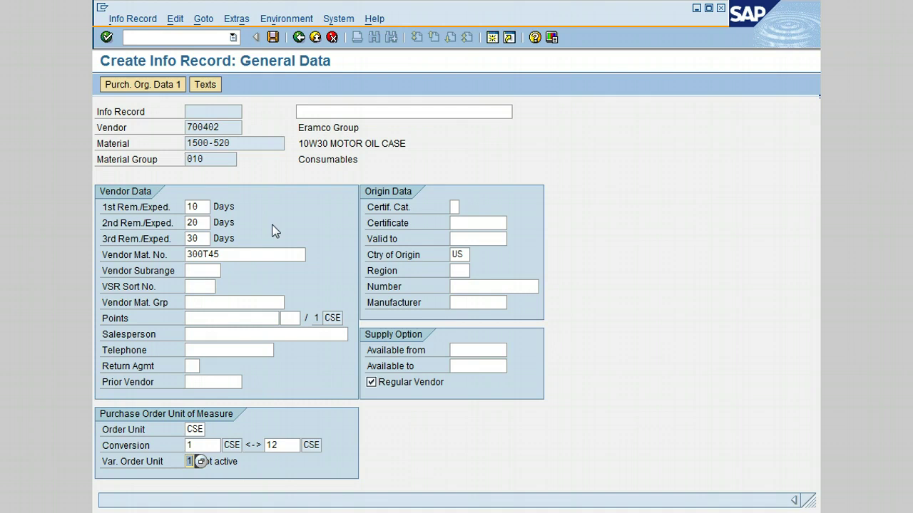
key(Return)
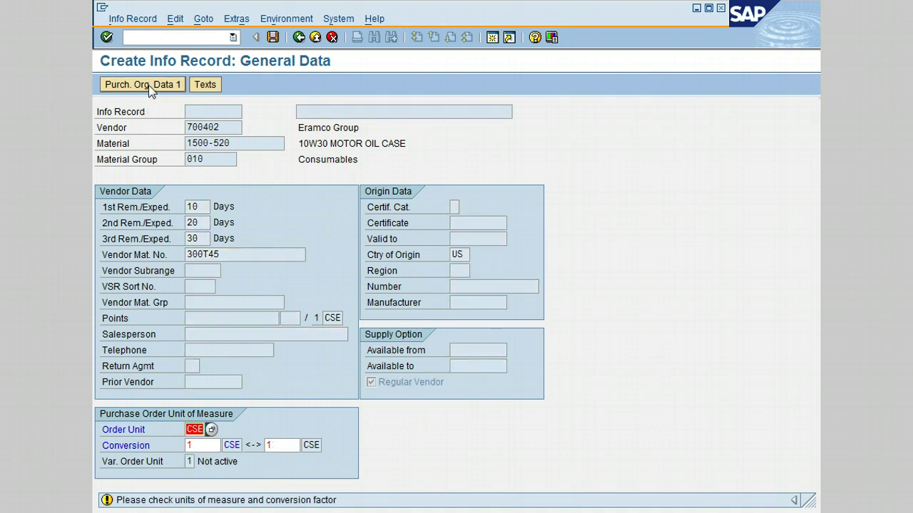
click(148, 85)
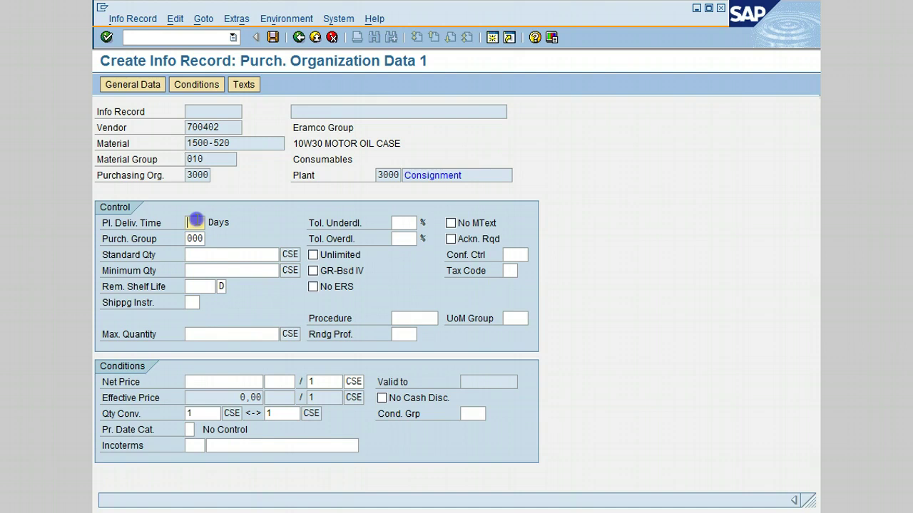
- Set the planned delivery time to 7 days and the purchasing group to 100
text(7)
key(Tab)
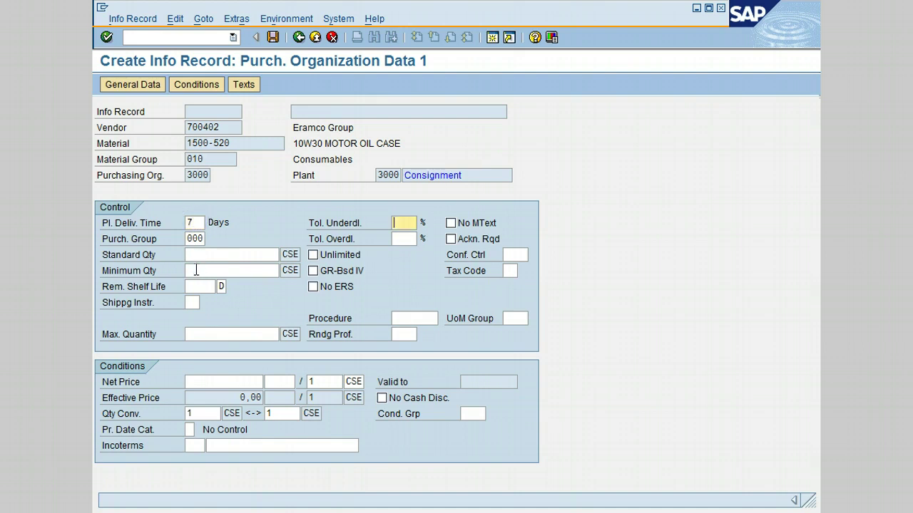
click(194, 239)
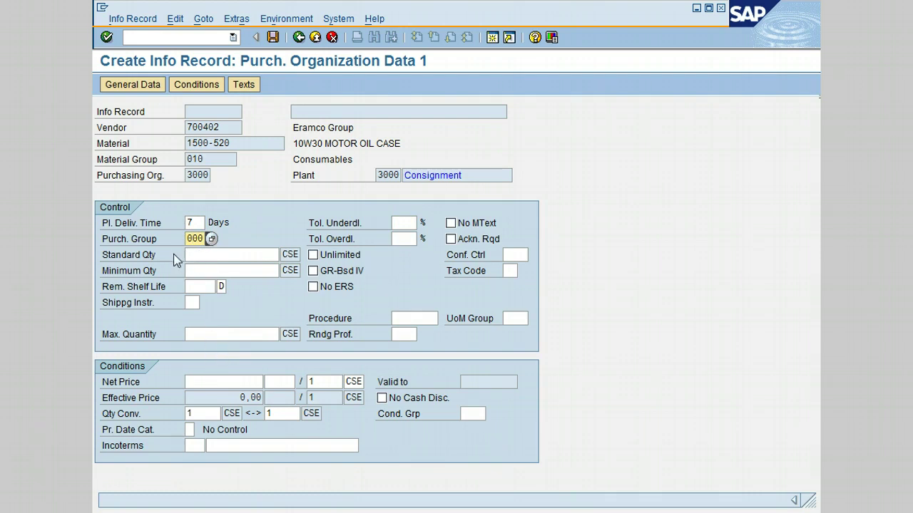
drag(187, 238, 216, 238)
text(100)
key(Tab)
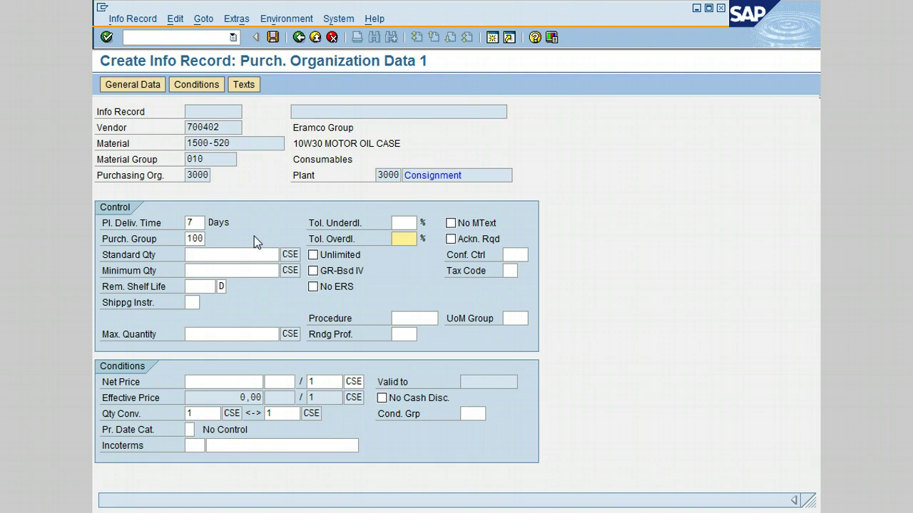
- Set the standard quantity to 100 CSE and the minimum quantity to 50 CSE
click(194, 252)
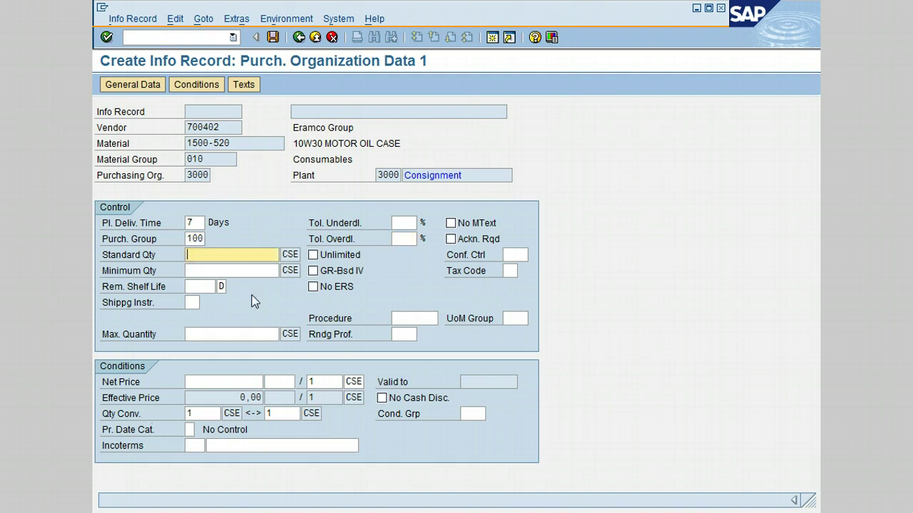
text(100)
key(Tab)
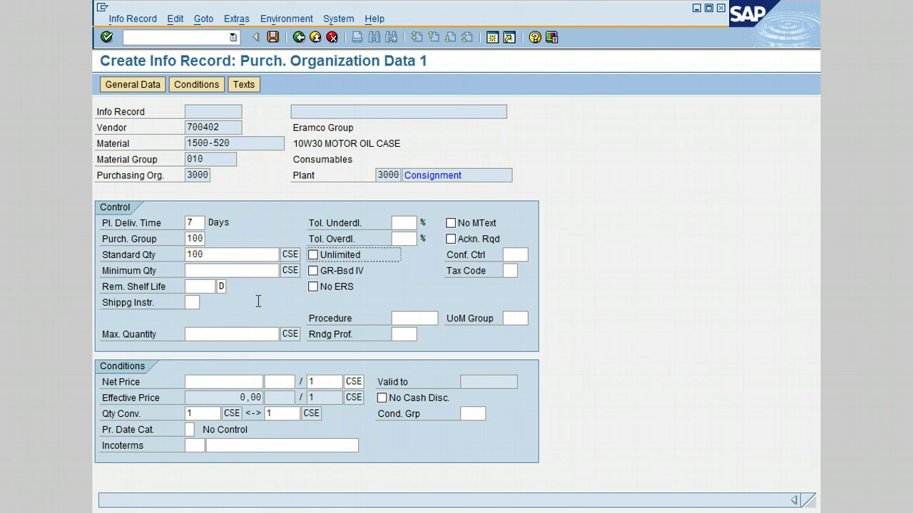
click(202, 270)
text(50)
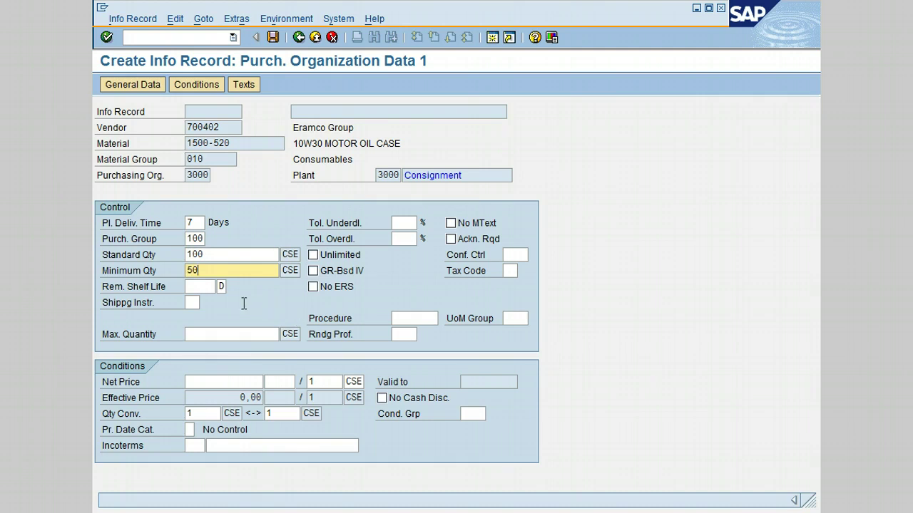
key(Tab)
- Enter a net price of 25 and turn on the Unlimited and GR-Bsd IV options
click(213, 381)
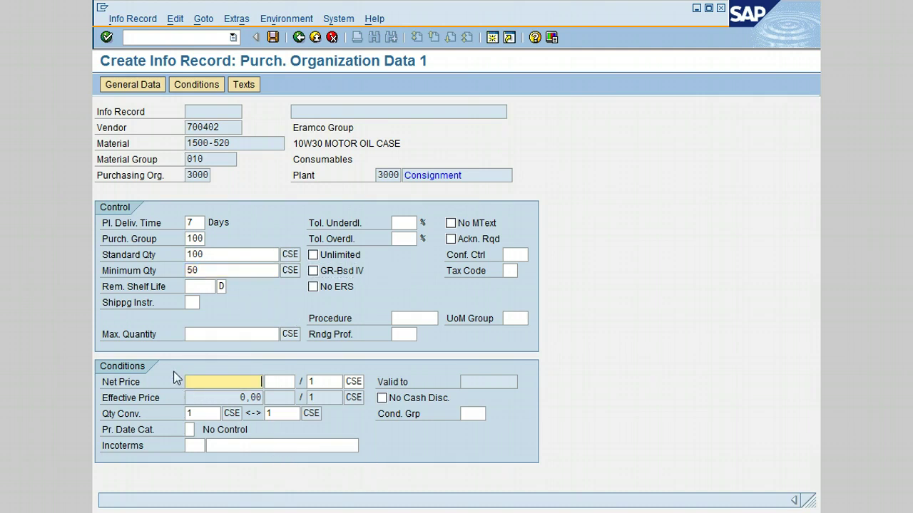
text(25)
key(Tab)
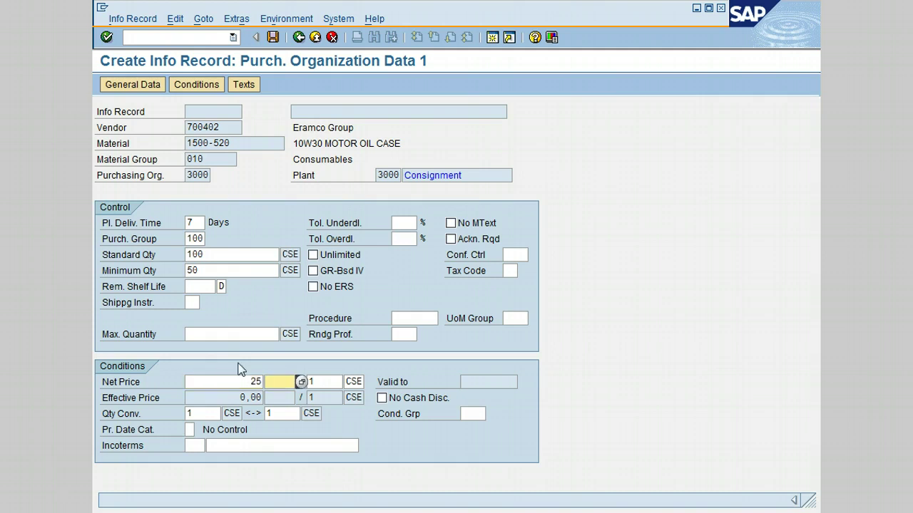
click(314, 256)
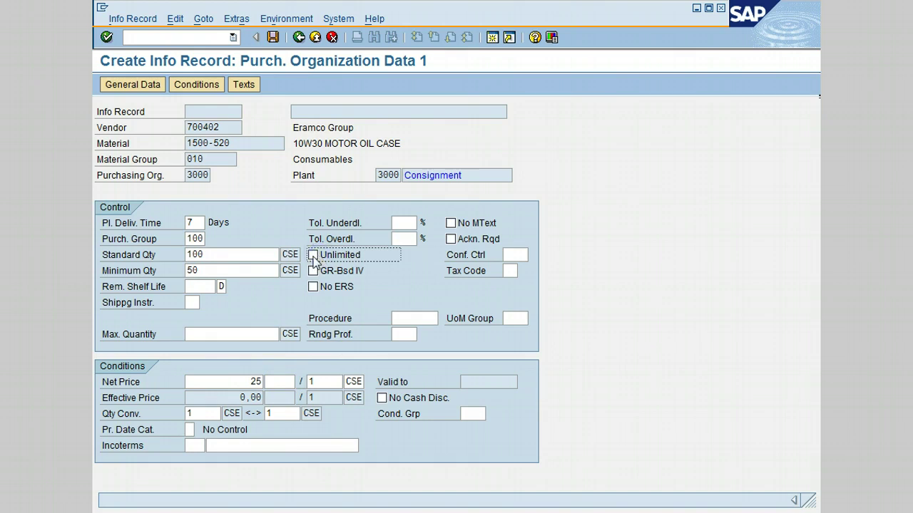
click(313, 257)
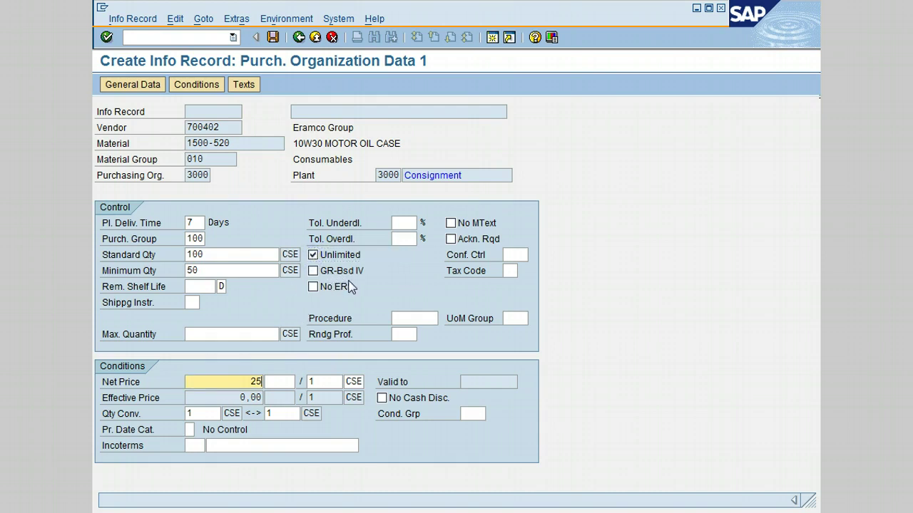
click(313, 271)
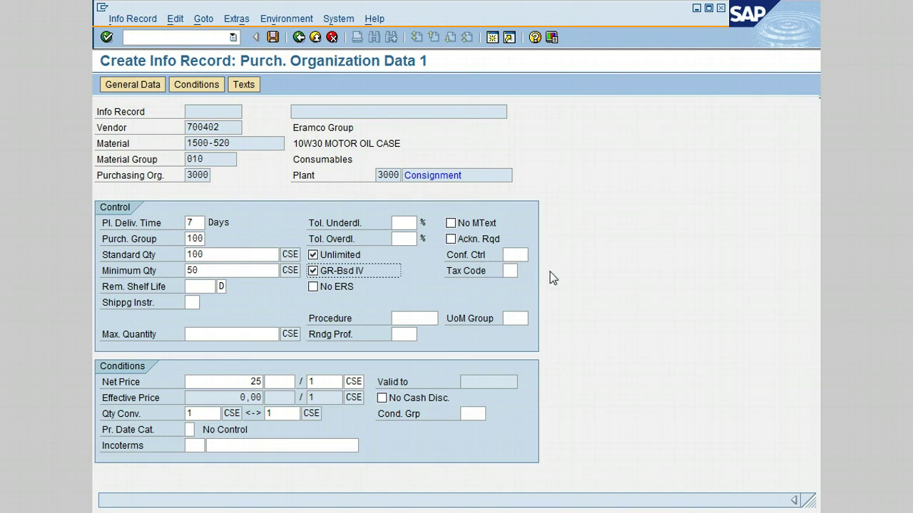
- Choose 0001 (Confirmations) as the confirmation control key
click(516, 253)
click(533, 255)
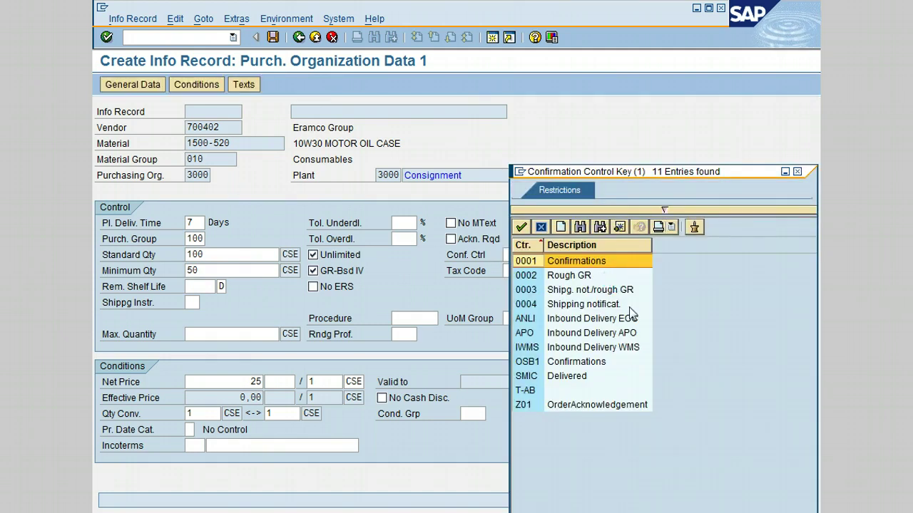
click(531, 266)
click(524, 227)
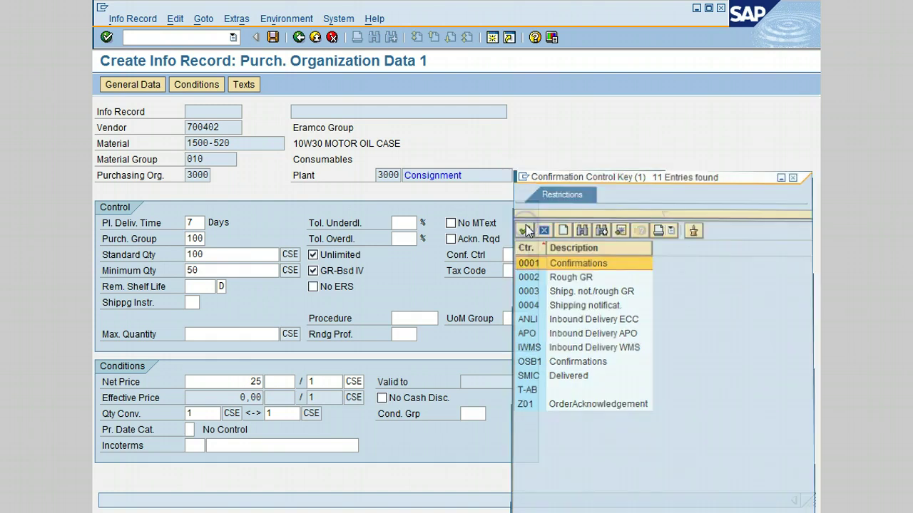
click(485, 449)
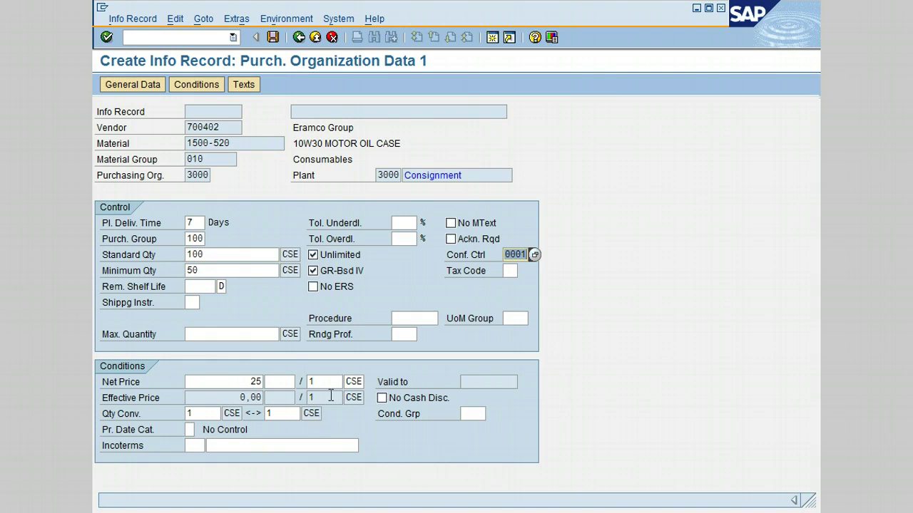
- Go to the info record's conditions and set the currency of the PB00 gross price to USD
click(194, 88)
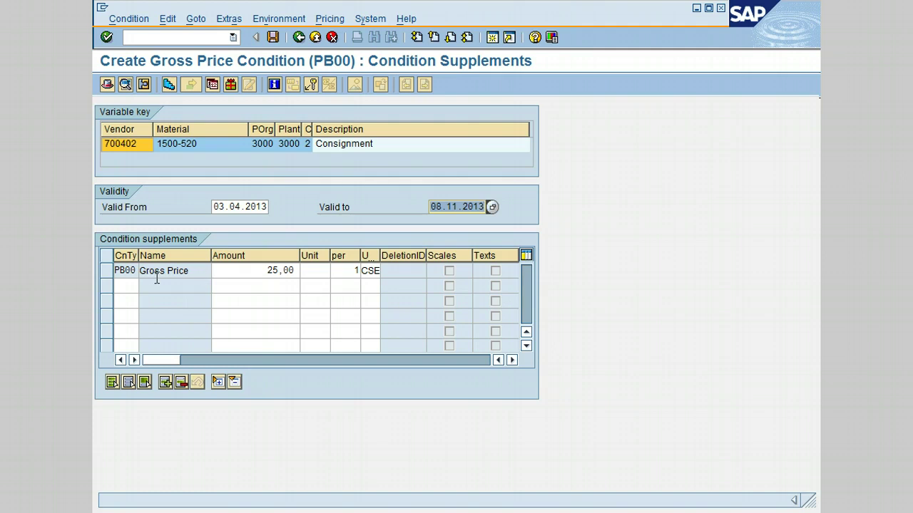
click(109, 269)
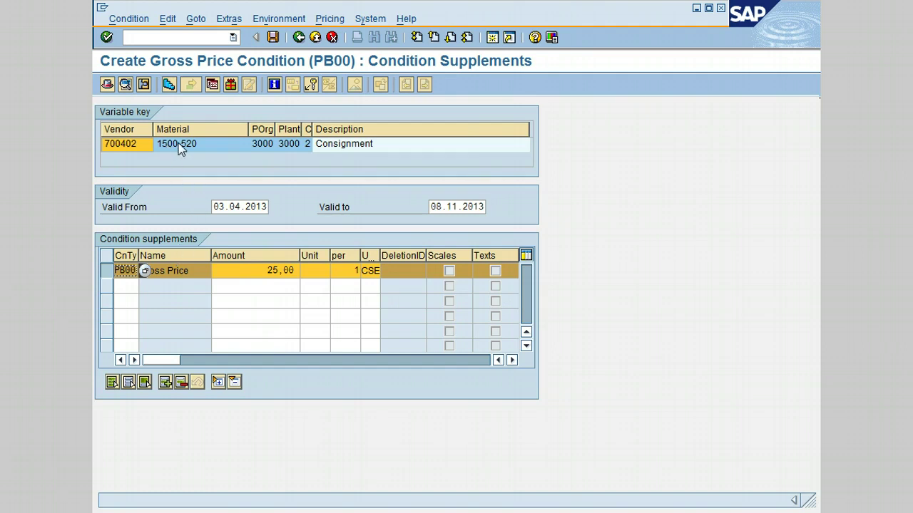
click(168, 84)
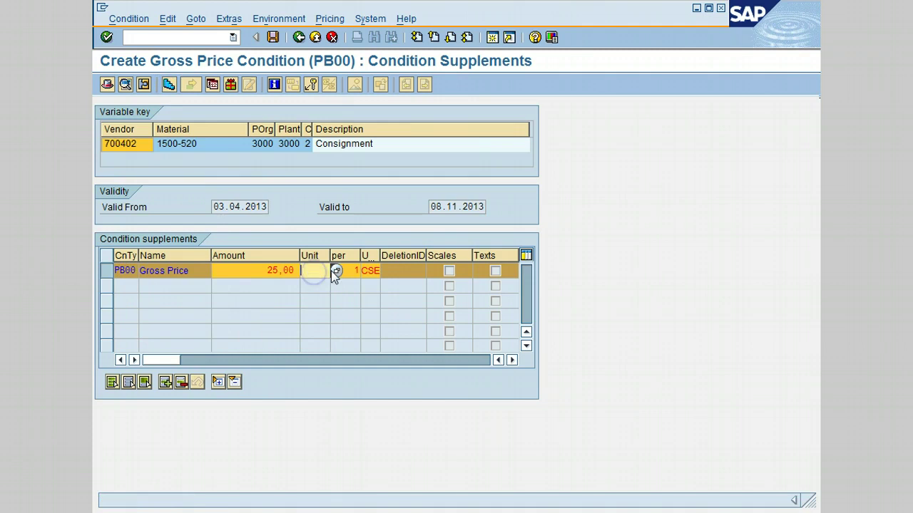
click(338, 277)
key(F4)
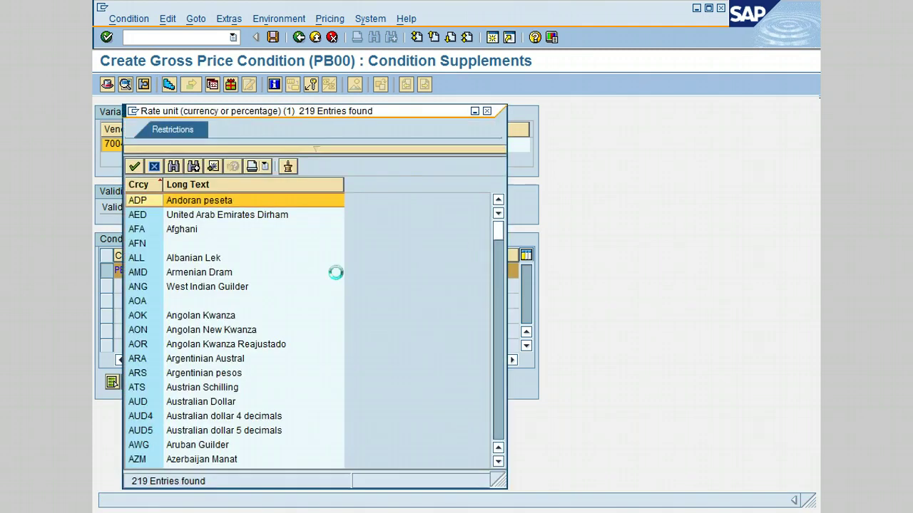
drag(499, 233, 499, 387)
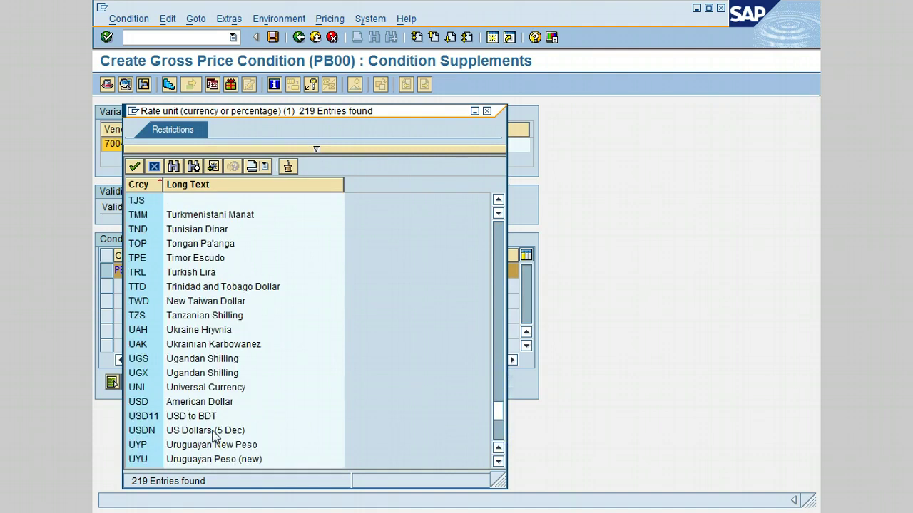
double_click(190, 401)
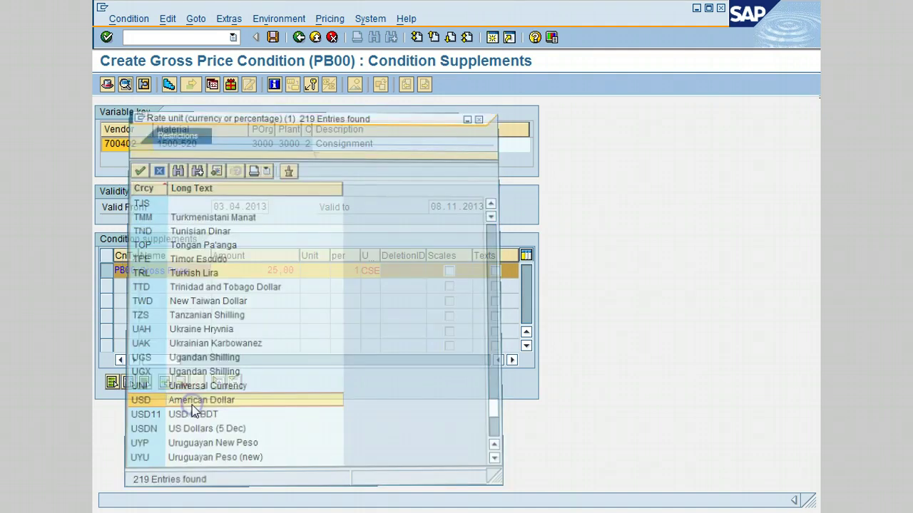
- Open the scales of the gross price and enter quantity 0 for the first level and quantity 50 at 24 for the second
click(168, 85)
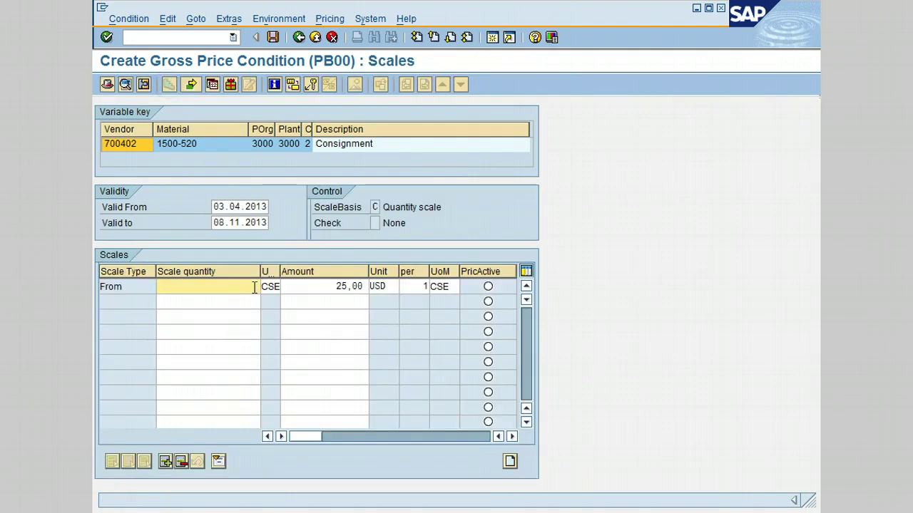
click(243, 285)
text(0)
click(255, 302)
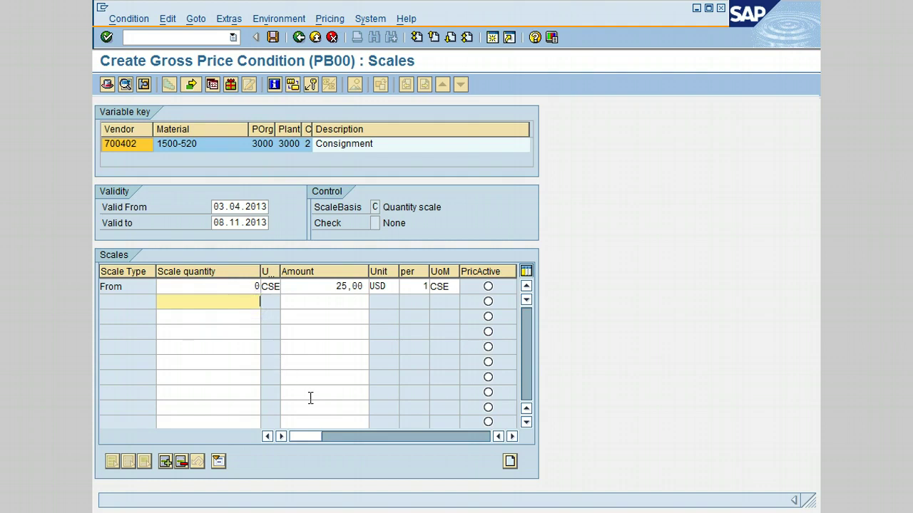
text(50)
click(340, 299)
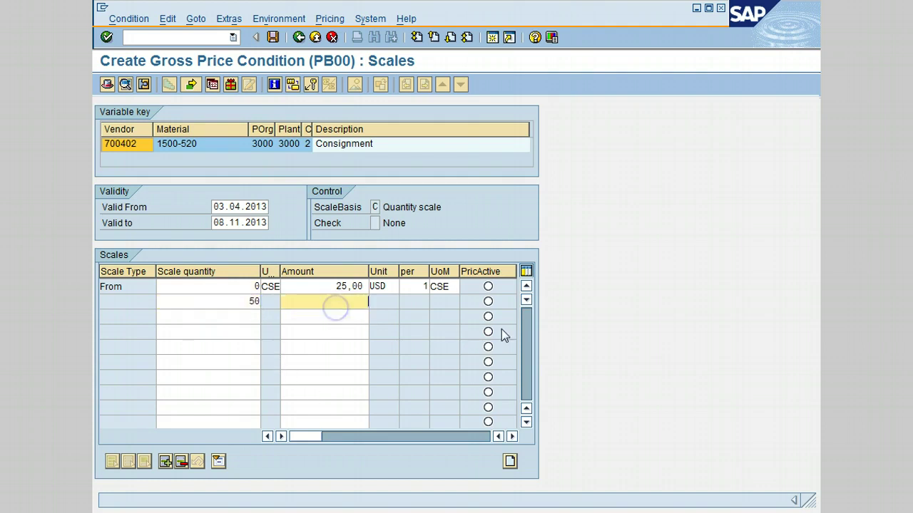
text(24)
key(Tab)
- Add scale levels for quantity 100 at 22 and quantity 150 at 20, and return to the condition supplements
click(251, 315)
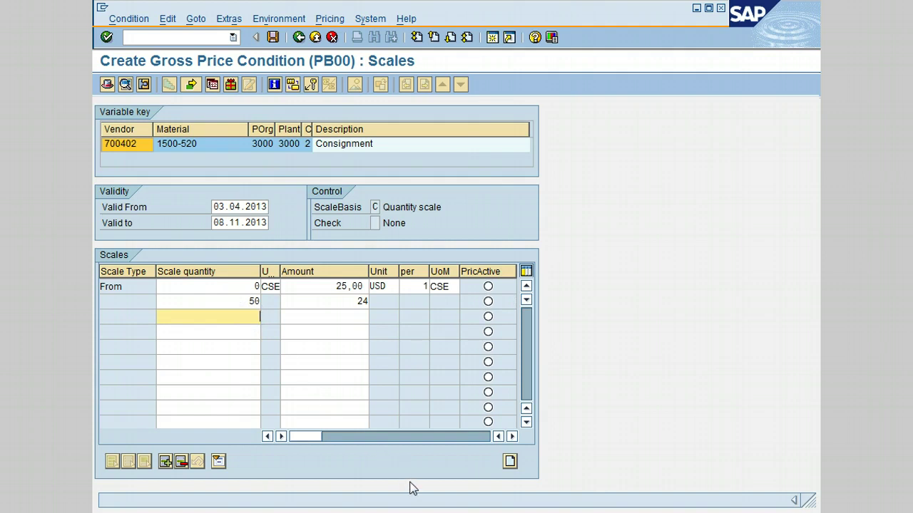
text(100)
key(Tab)
text(22)
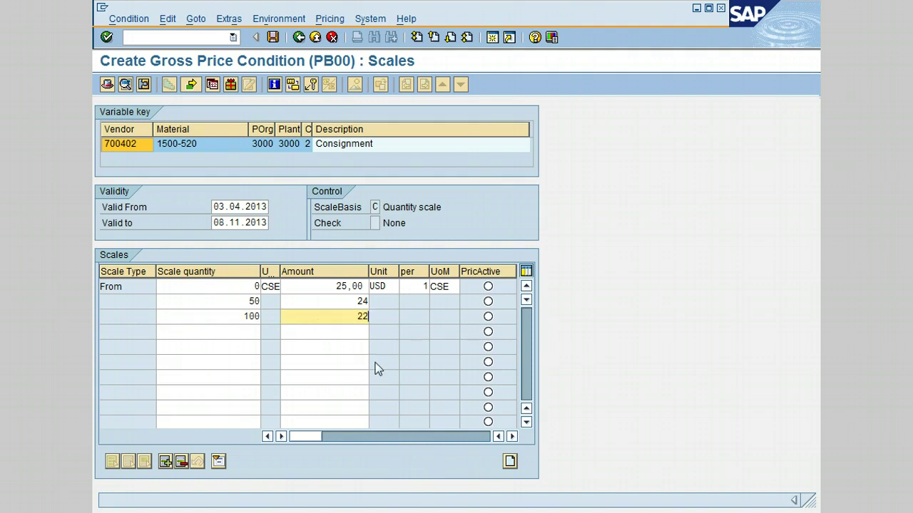
click(251, 331)
text(150)
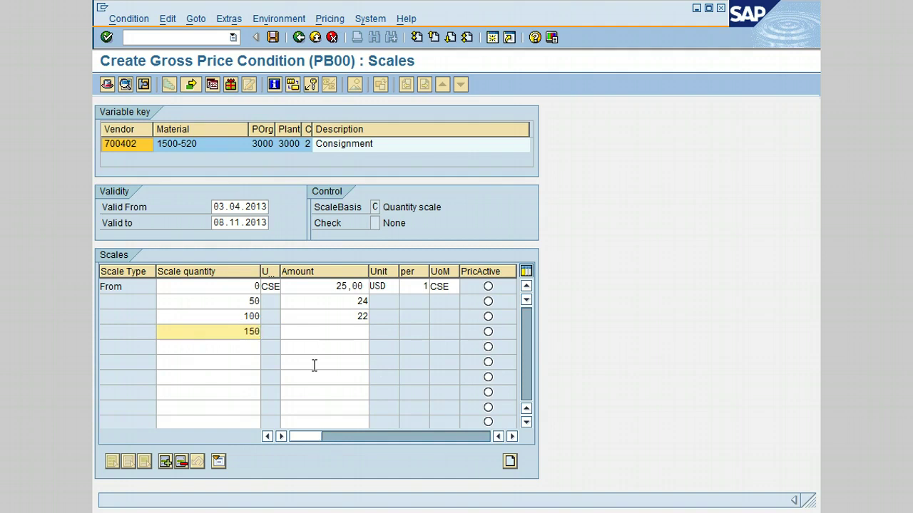
click(335, 334)
text(20)
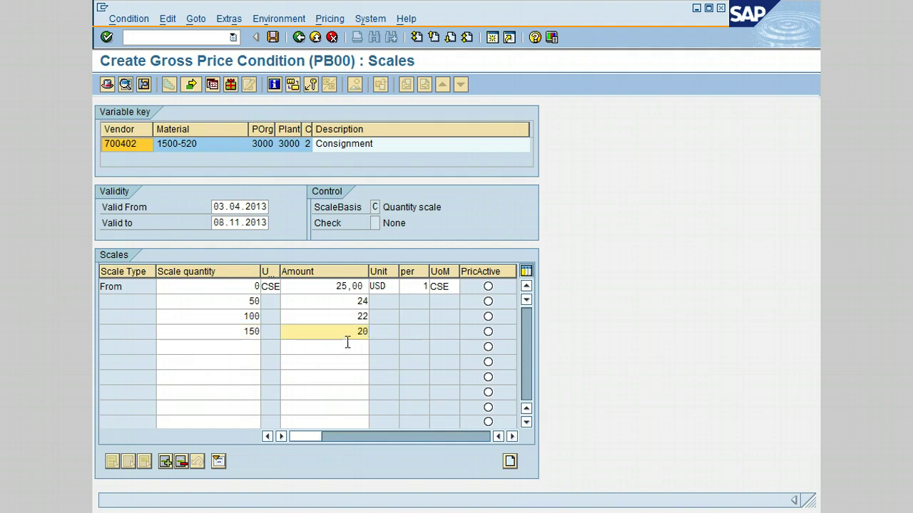
click(345, 353)
click(313, 347)
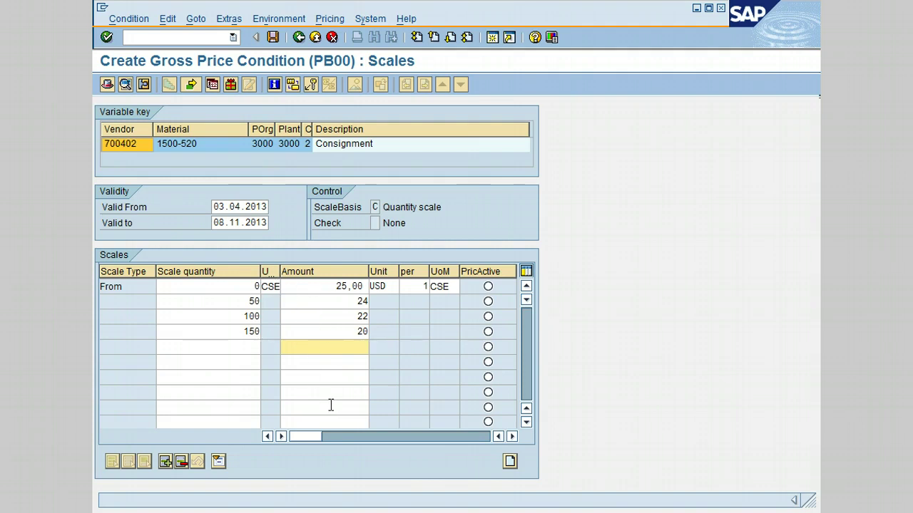
click(299, 38)
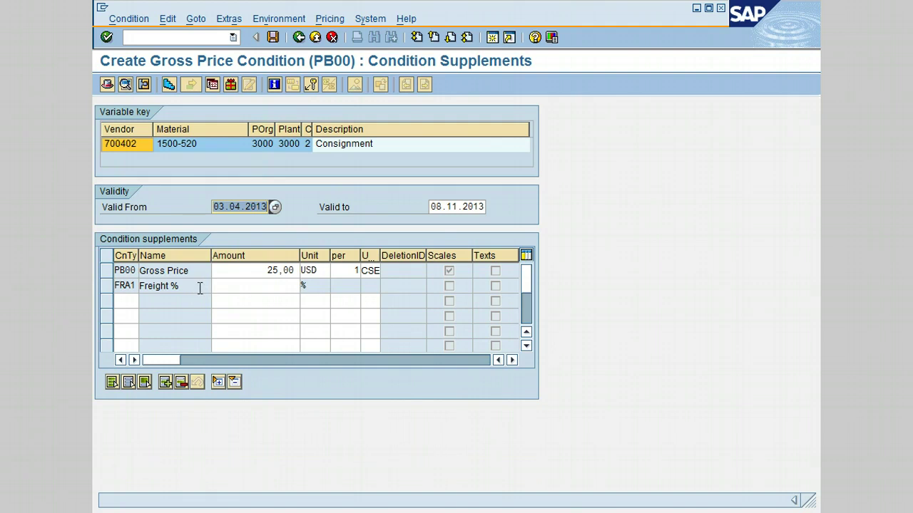
click(127, 286)
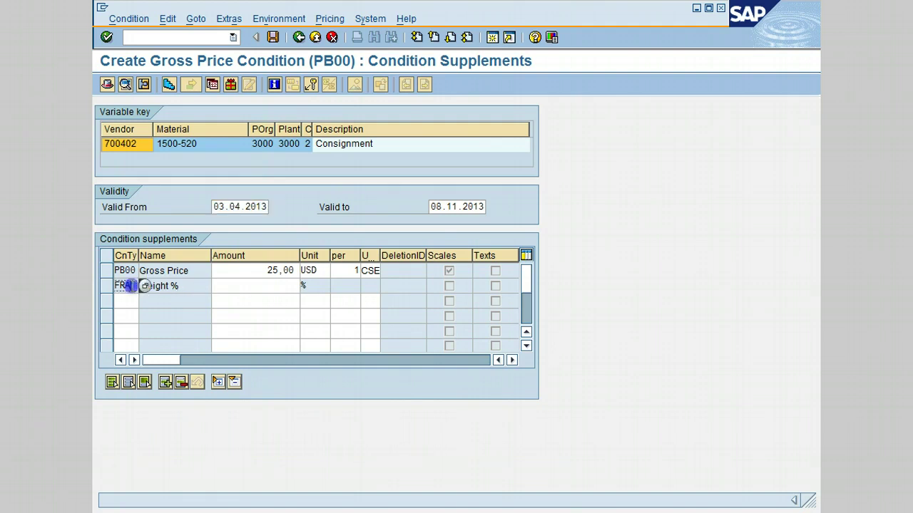
click(144, 286)
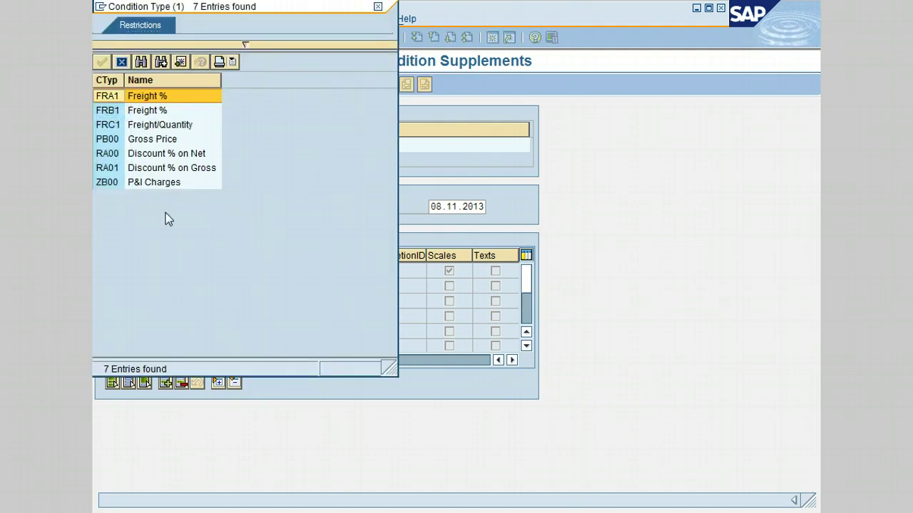
click(106, 110)
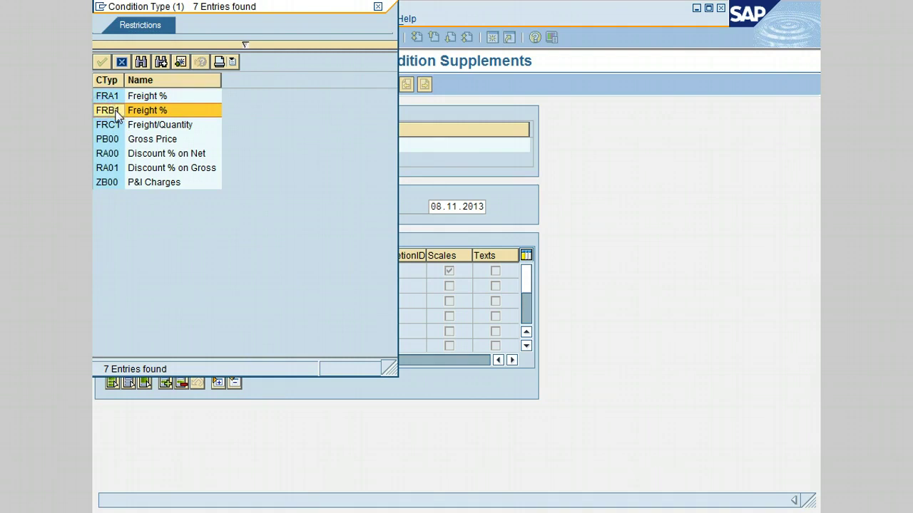
click(114, 96)
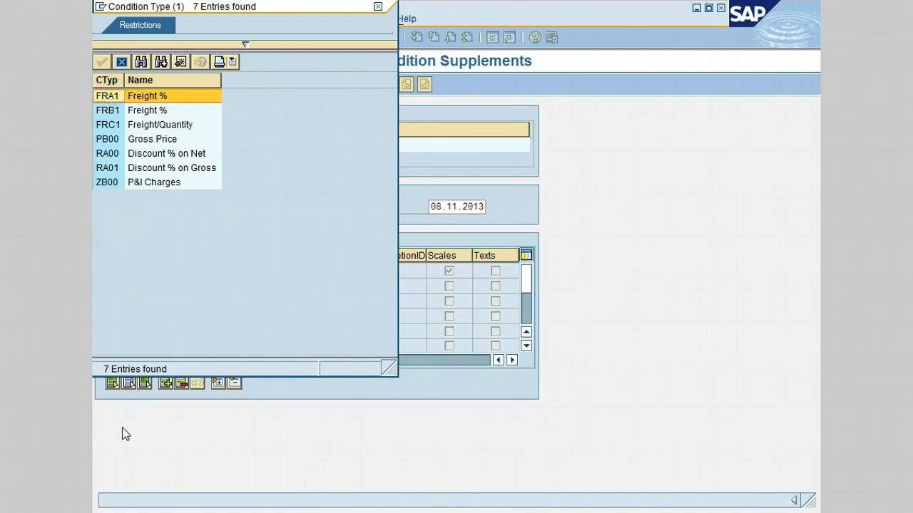
click(378, 7)
- Set the FRA1 freight condition to 3 % and return to the purchasing organization data
click(249, 285)
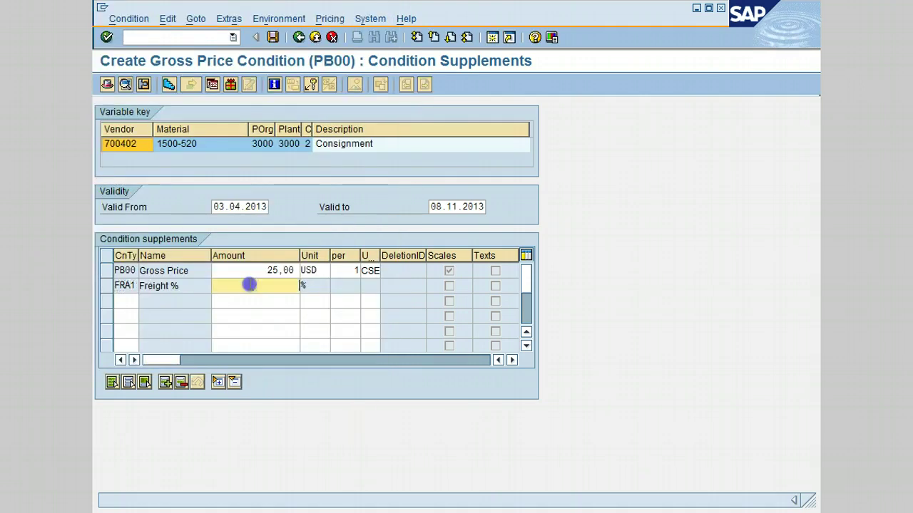
text(3)
key(Return)
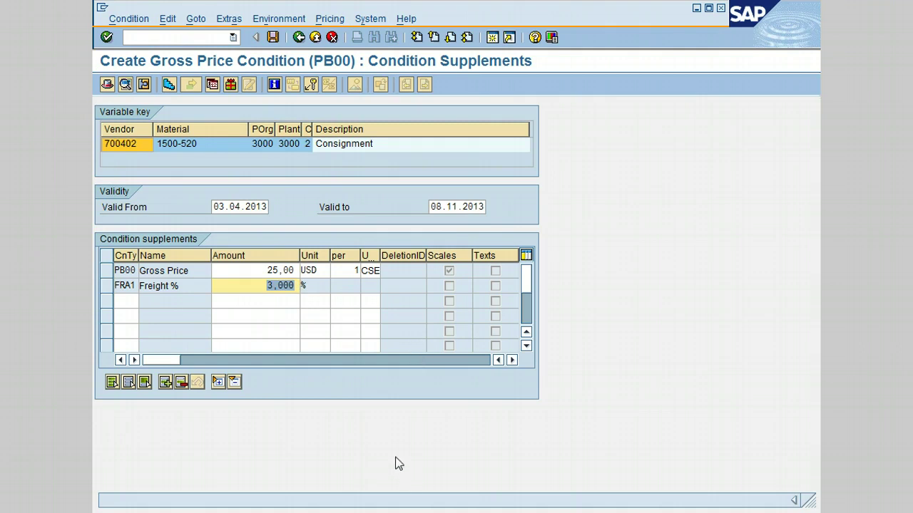
click(298, 37)
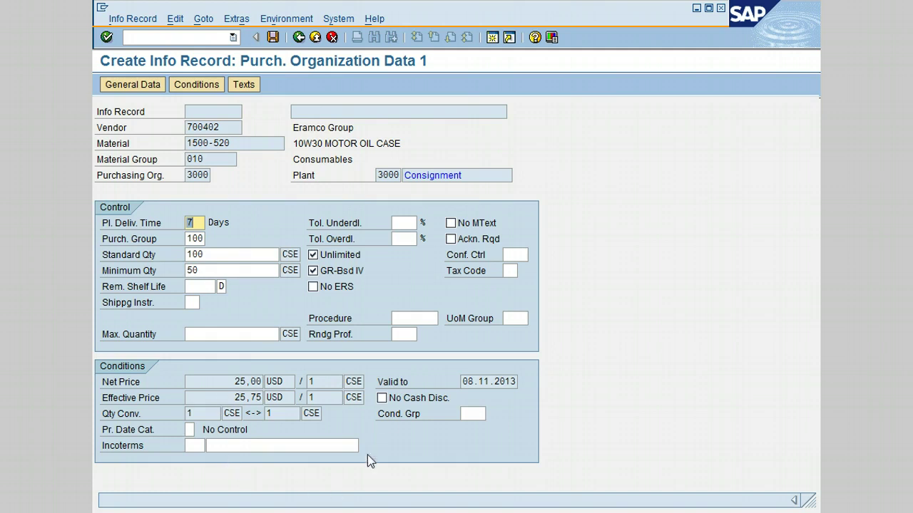
- Save the info record and return to the SAP Easy Access menu
click(298, 39)
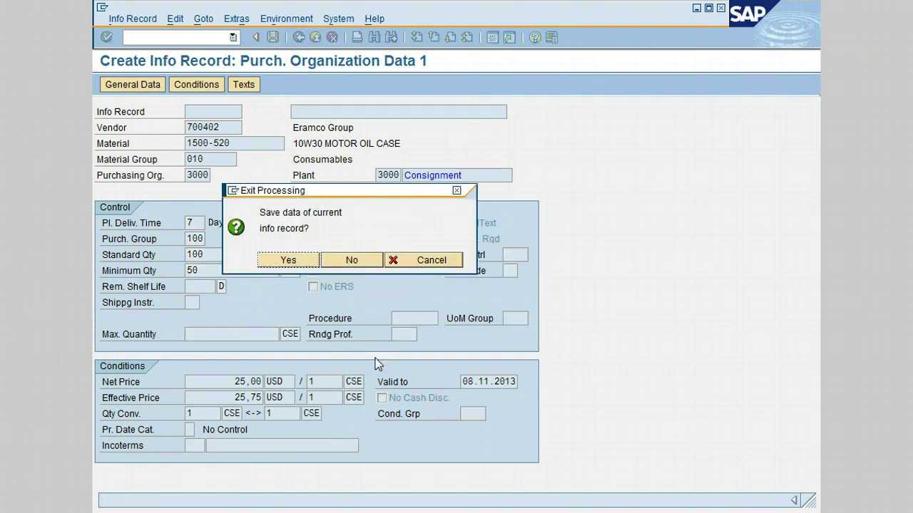
click(288, 260)
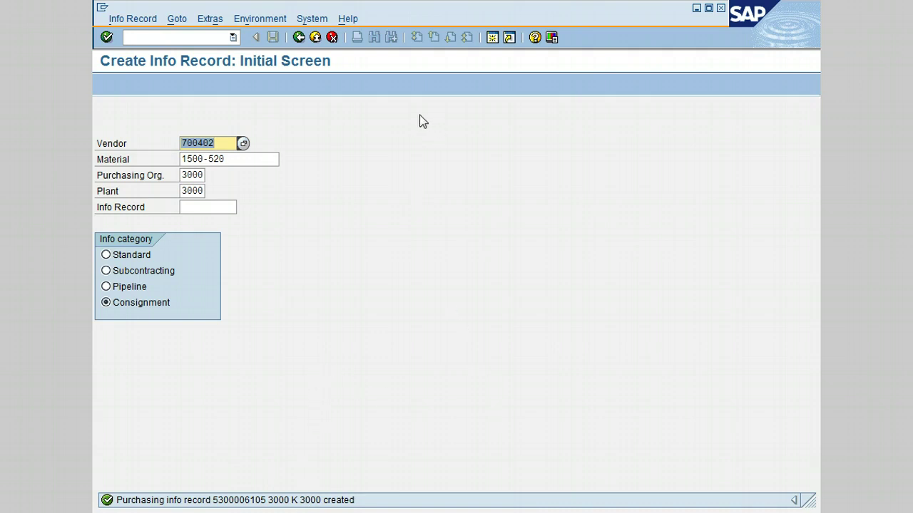
click(299, 38)
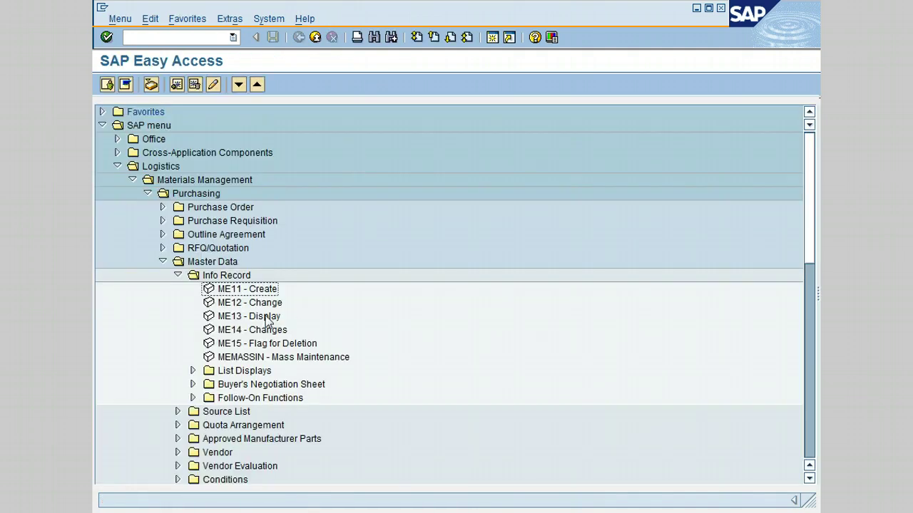